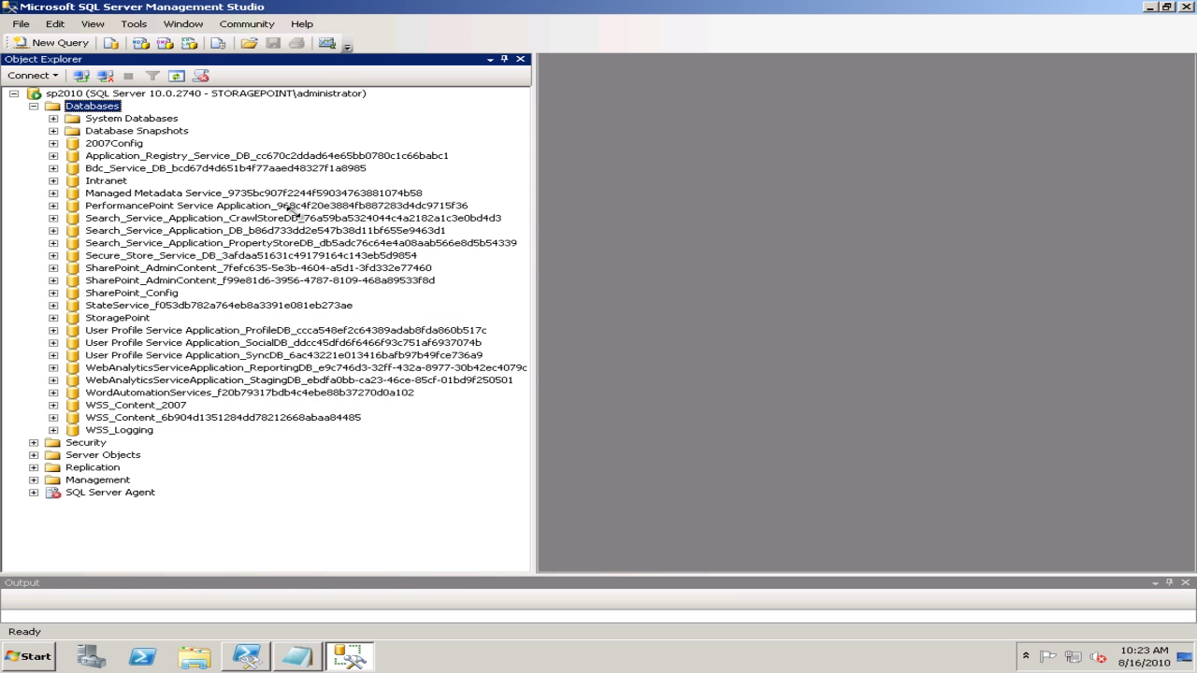
Step: Start a database restore from a device, listing all file types and choosing the backup file C:\WSS_Content as the source
right_click(110, 110)
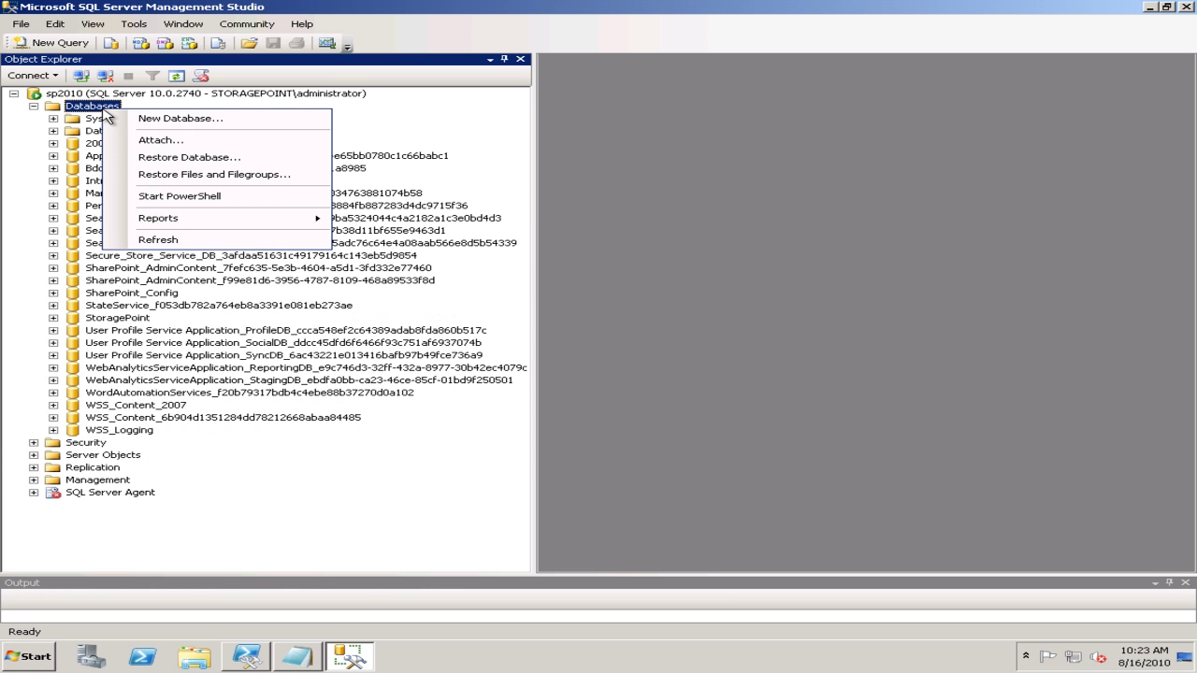
left_click(142, 156)
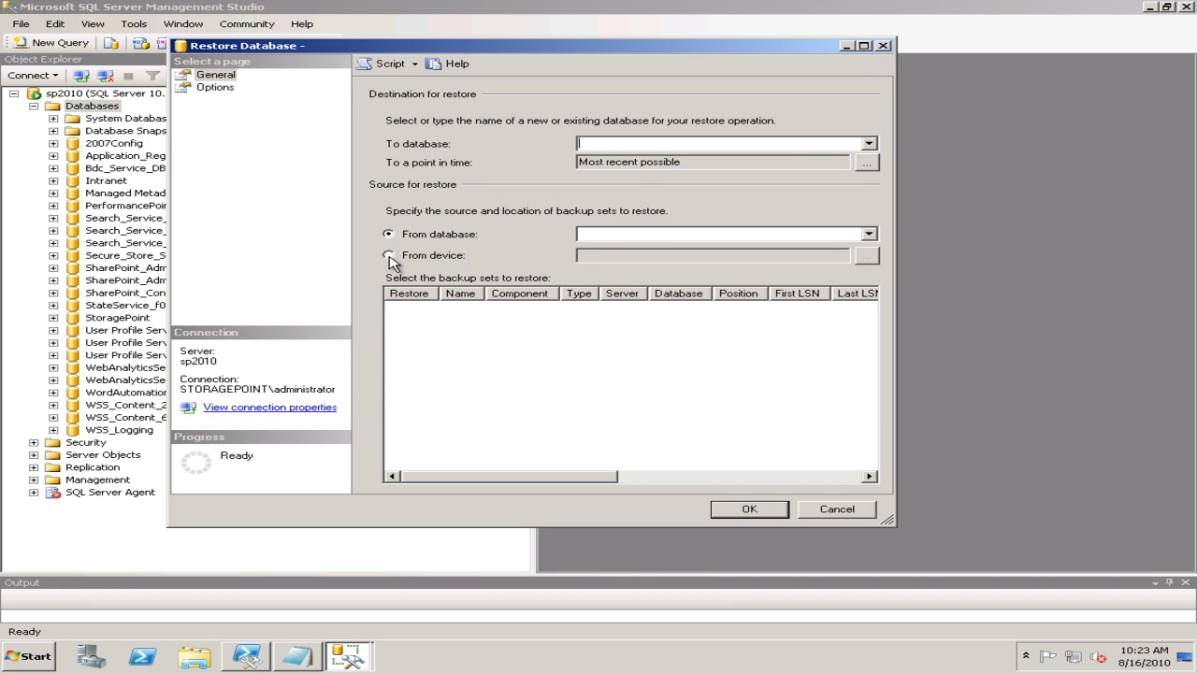
left_click(388, 256)
left_click(865, 258)
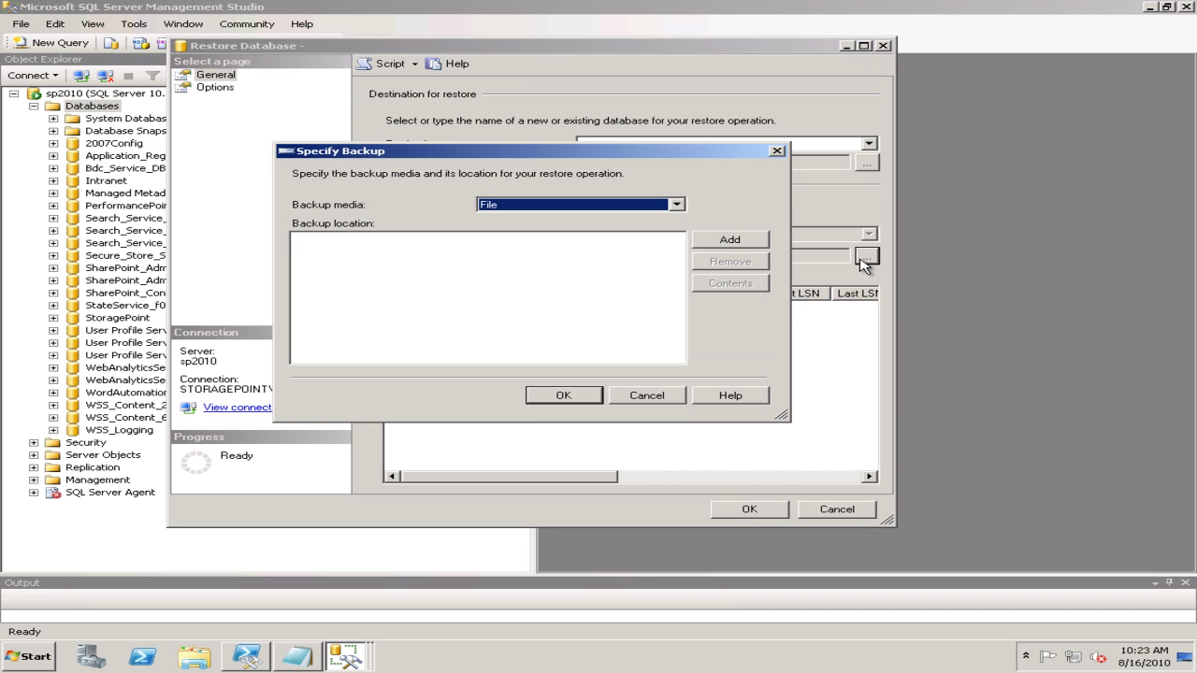
left_click(747, 246)
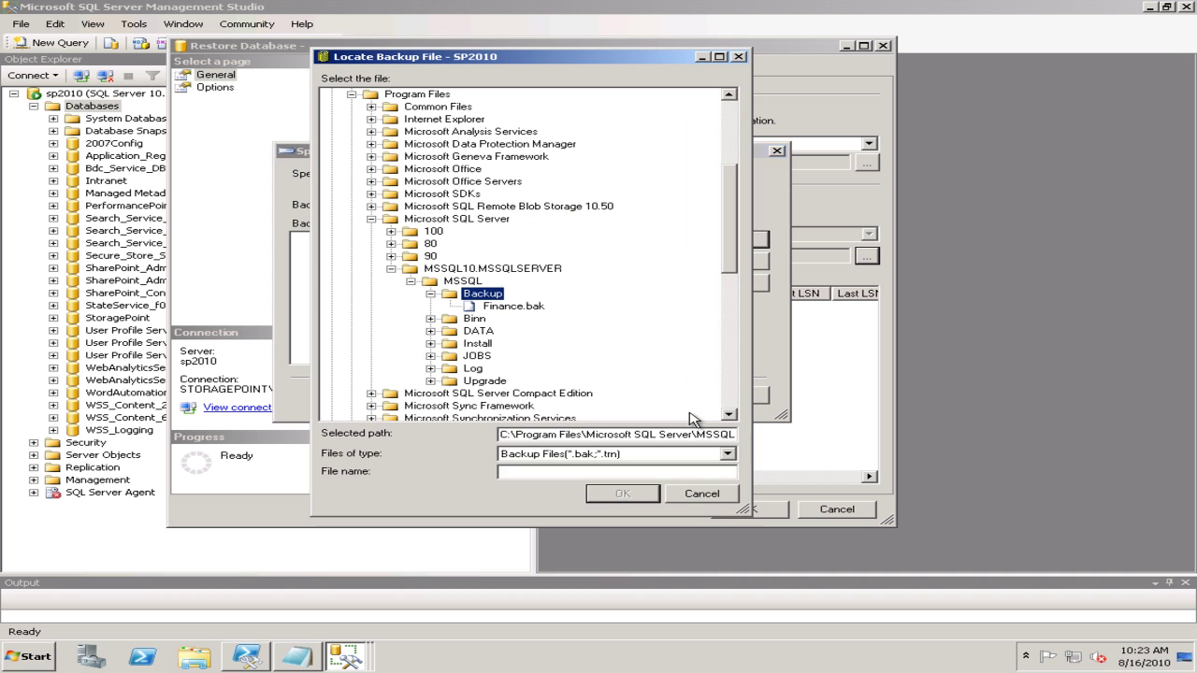
left_click(727, 454)
left_click(631, 481)
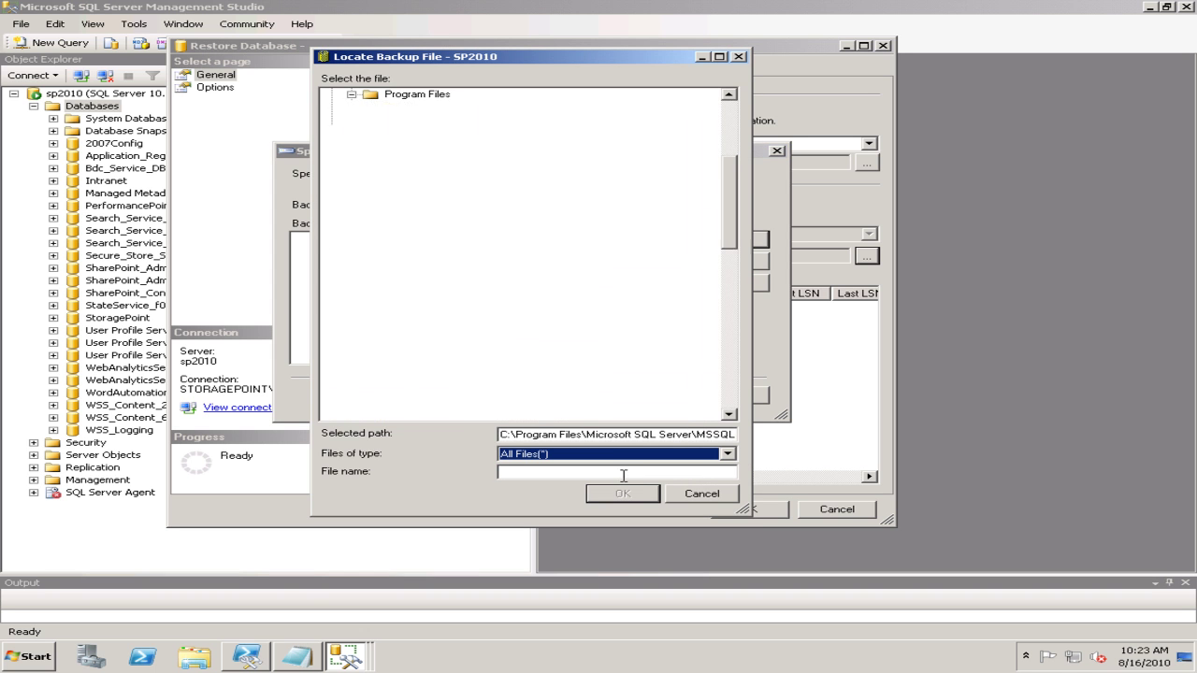
left_click_drag(731, 414, 730, 414)
left_click(419, 380)
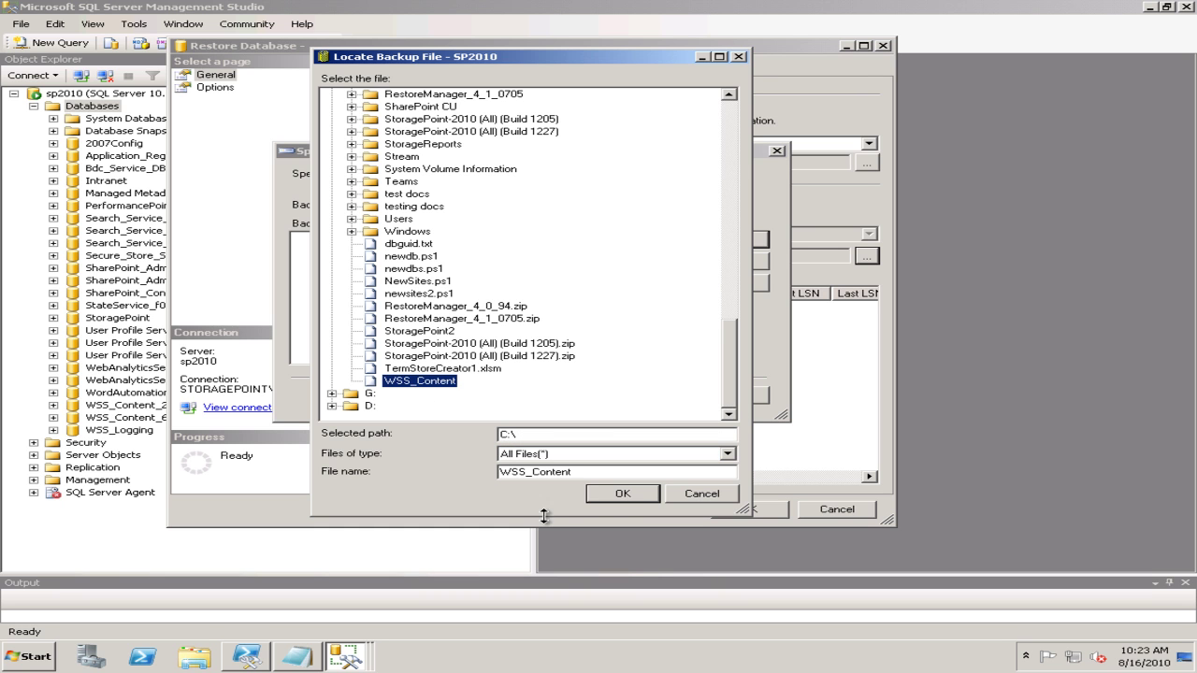
left_click(624, 494)
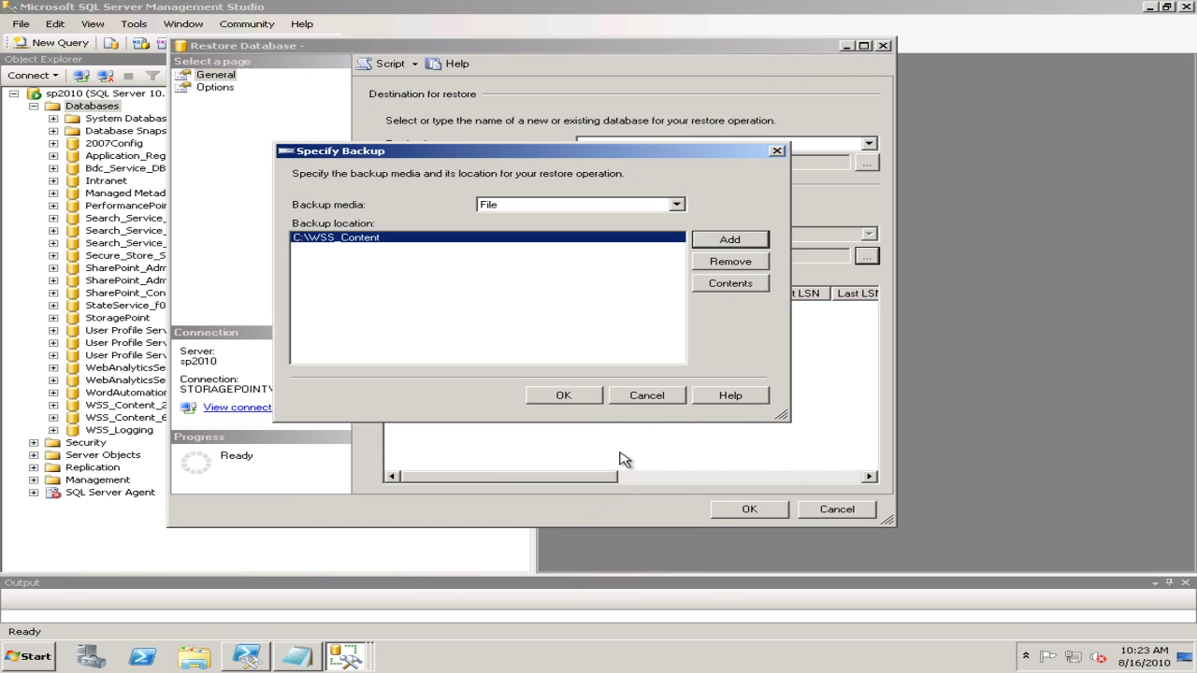
left_click(564, 396)
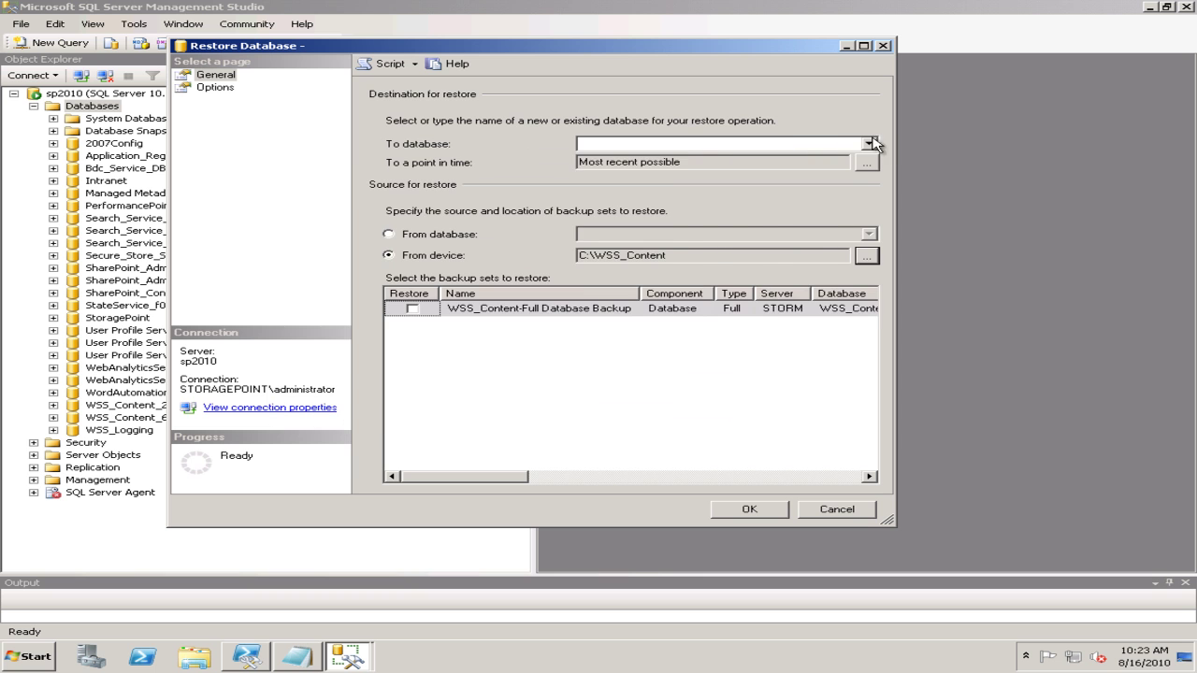
Step: Set the restore destination to the WSS_Content database and include the WSS_Content full database backup set
left_click(869, 144)
left_click(638, 421)
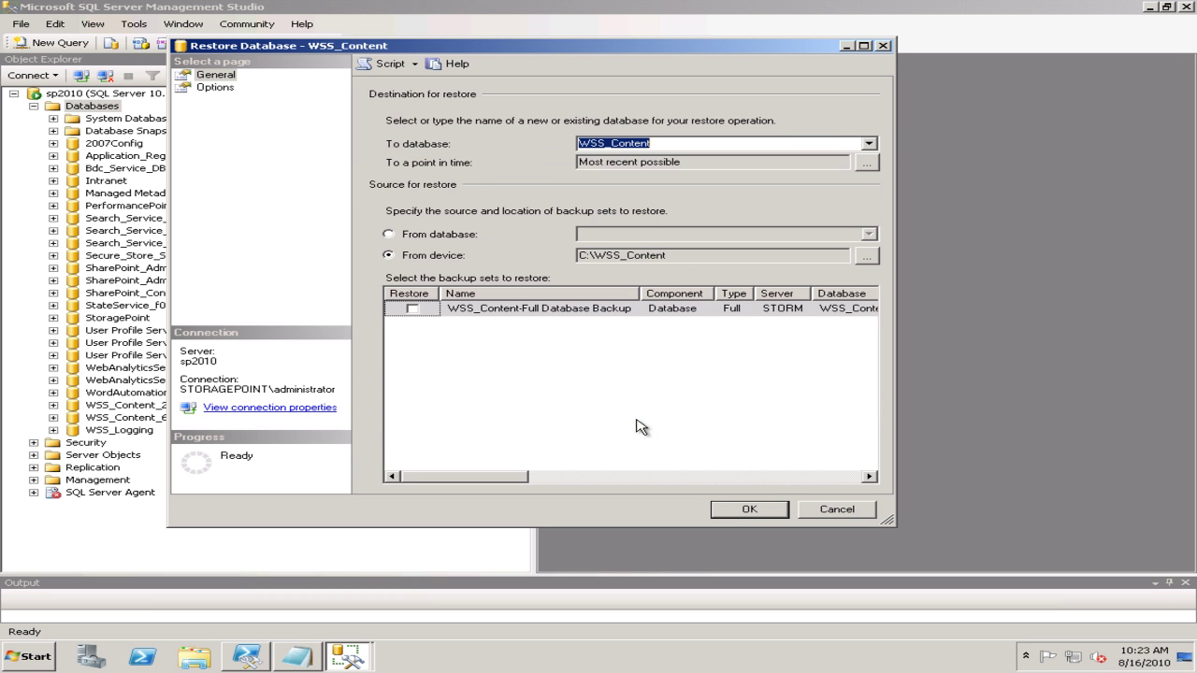
left_click(413, 309)
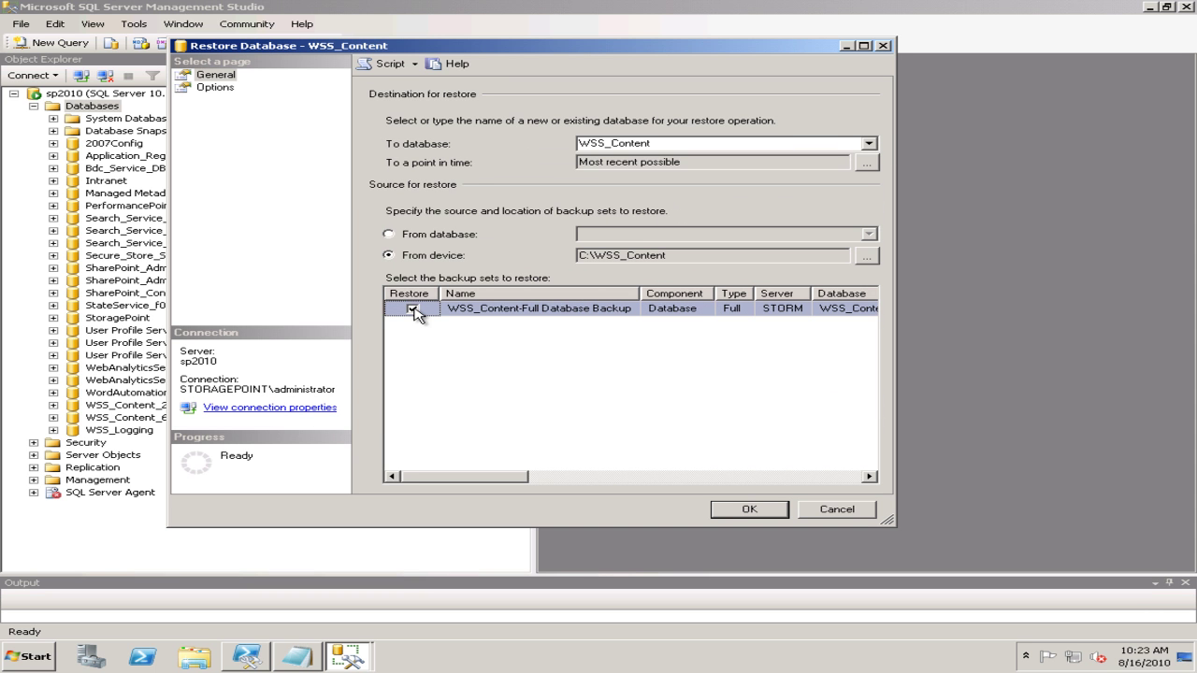
Step: Enable overwriting the existing database (WITH REPLACE) and run the WSS_Content restore
left_click(214, 88)
left_click(388, 115)
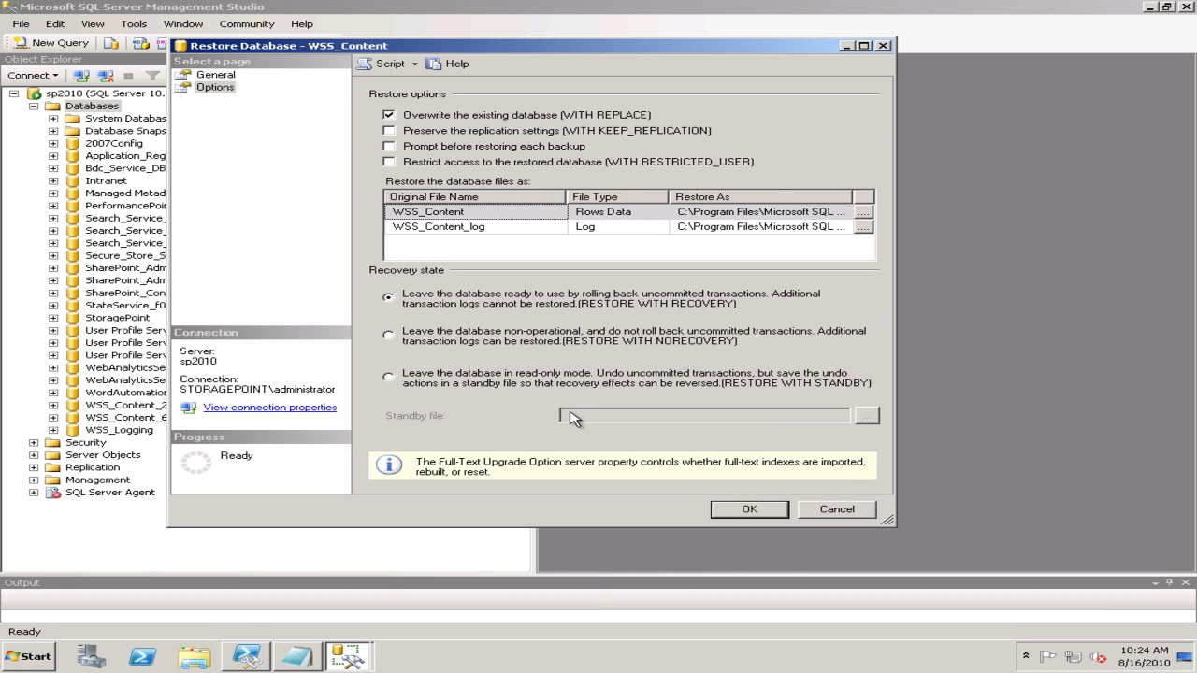
left_click(227, 79)
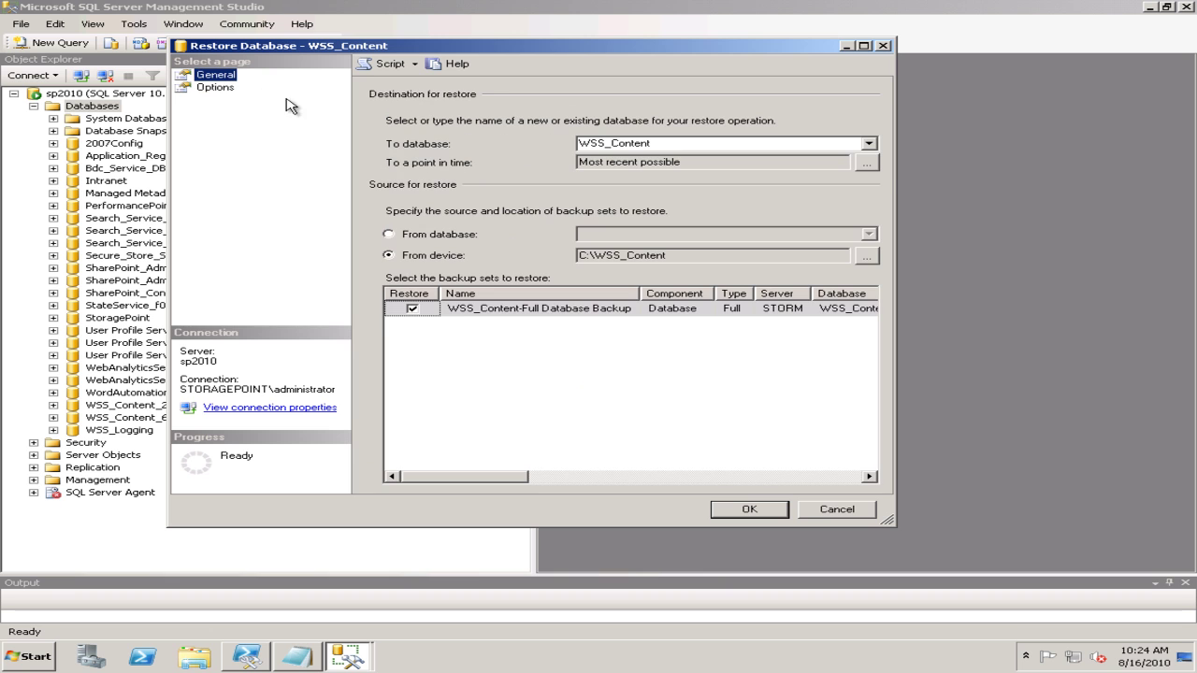
left_click(753, 514)
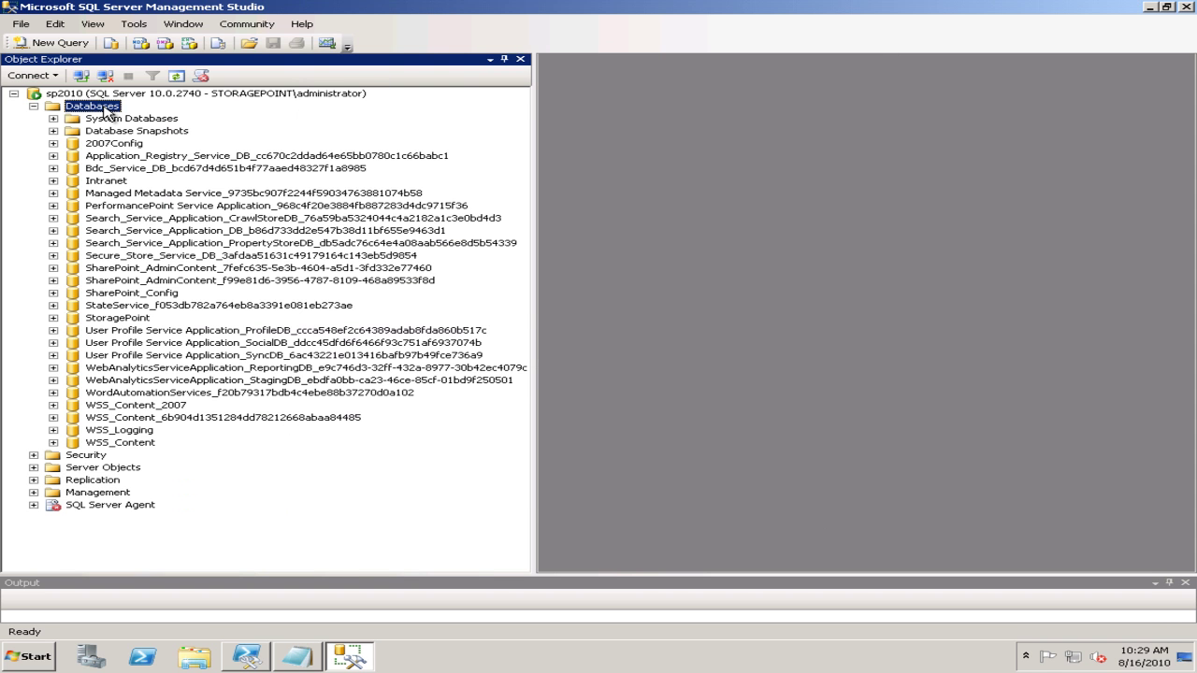
Step: Start another database restore from a device, listing all file types and choosing the backup file C:\StoragePoint2 as the source
right_click(106, 108)
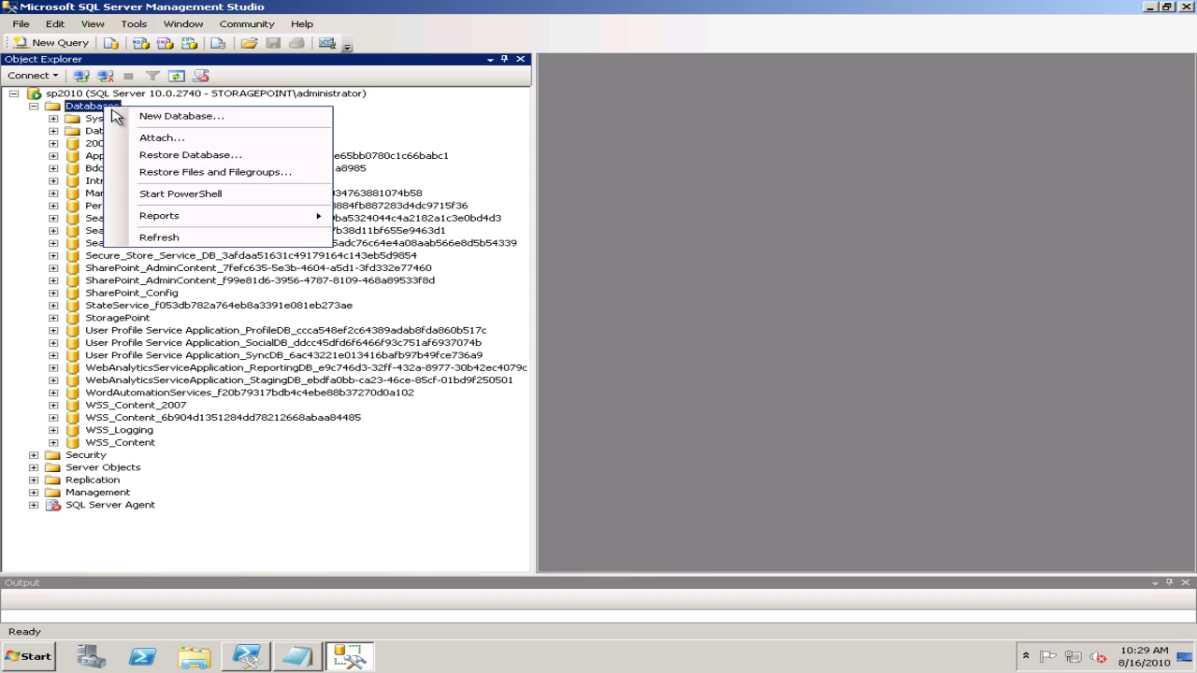
left_click(184, 157)
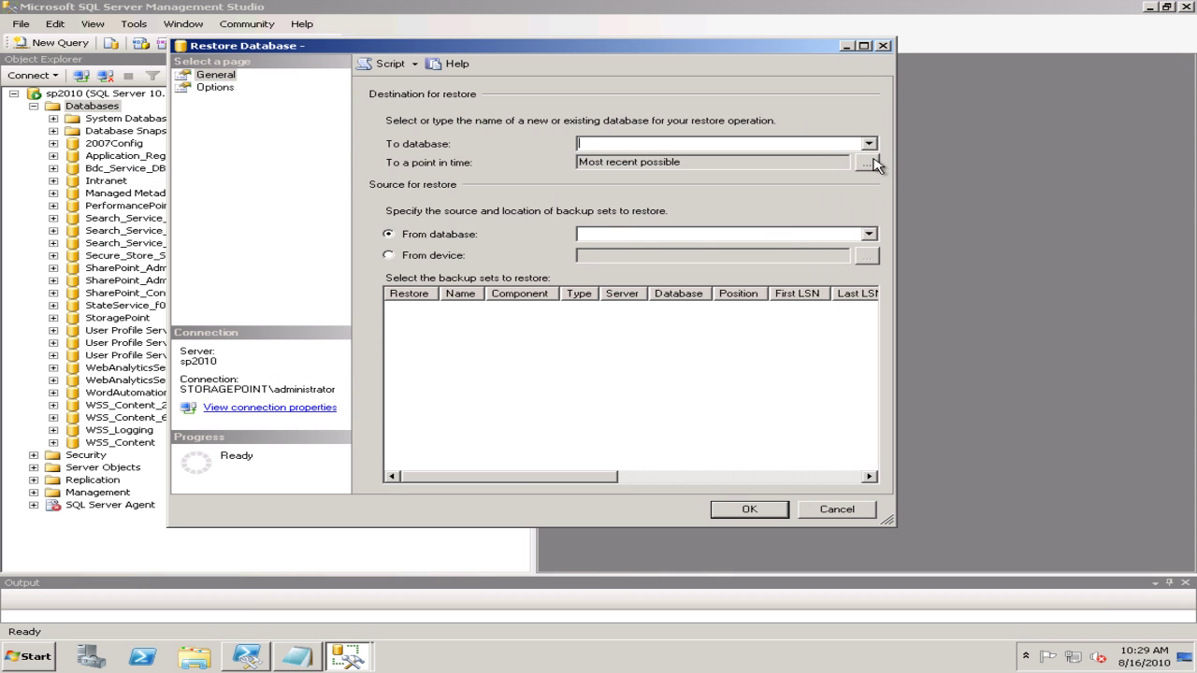
left_click(506, 261)
left_click(866, 255)
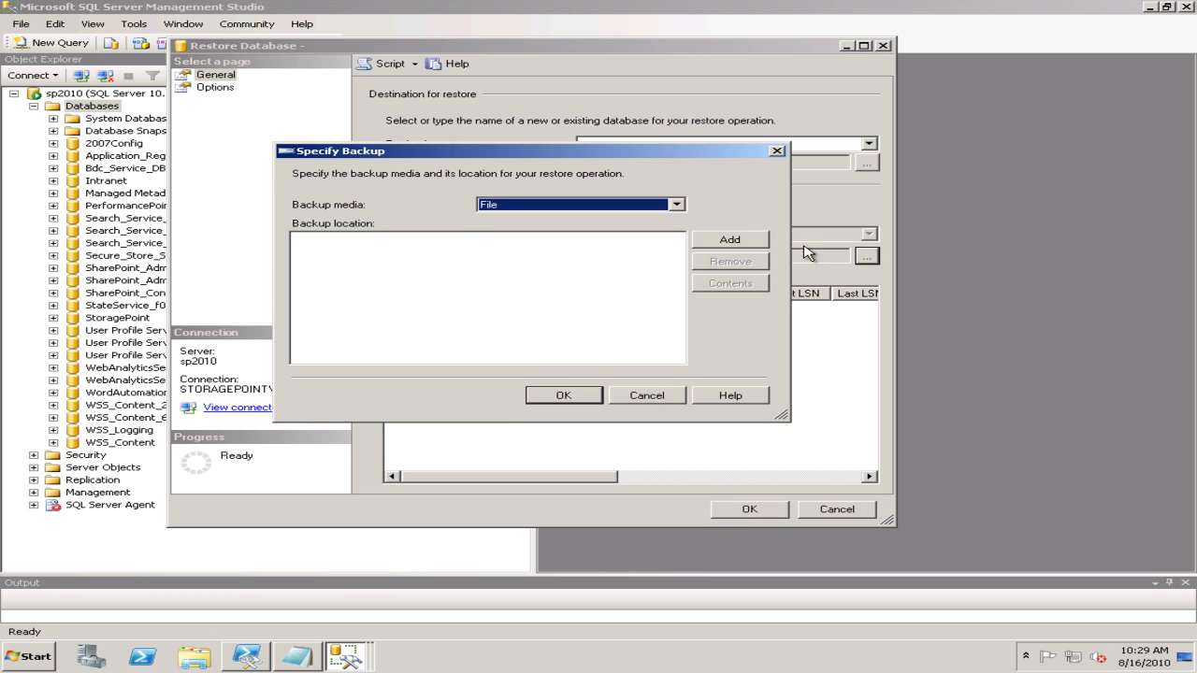
left_click(722, 243)
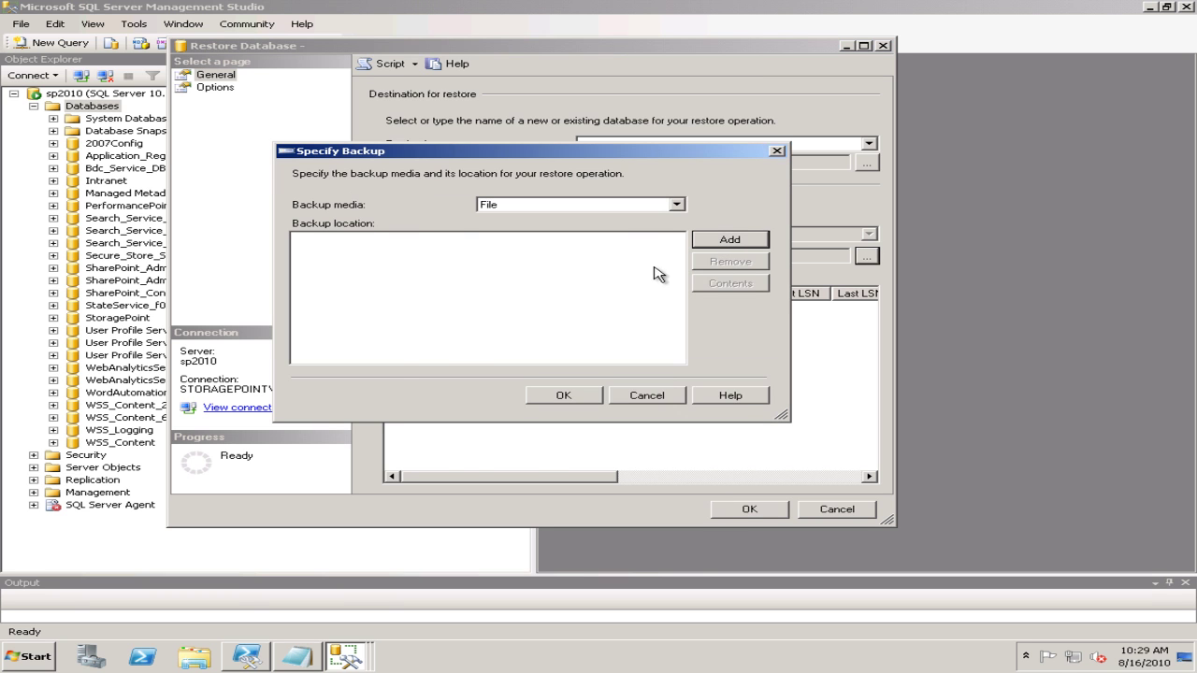
left_click(726, 453)
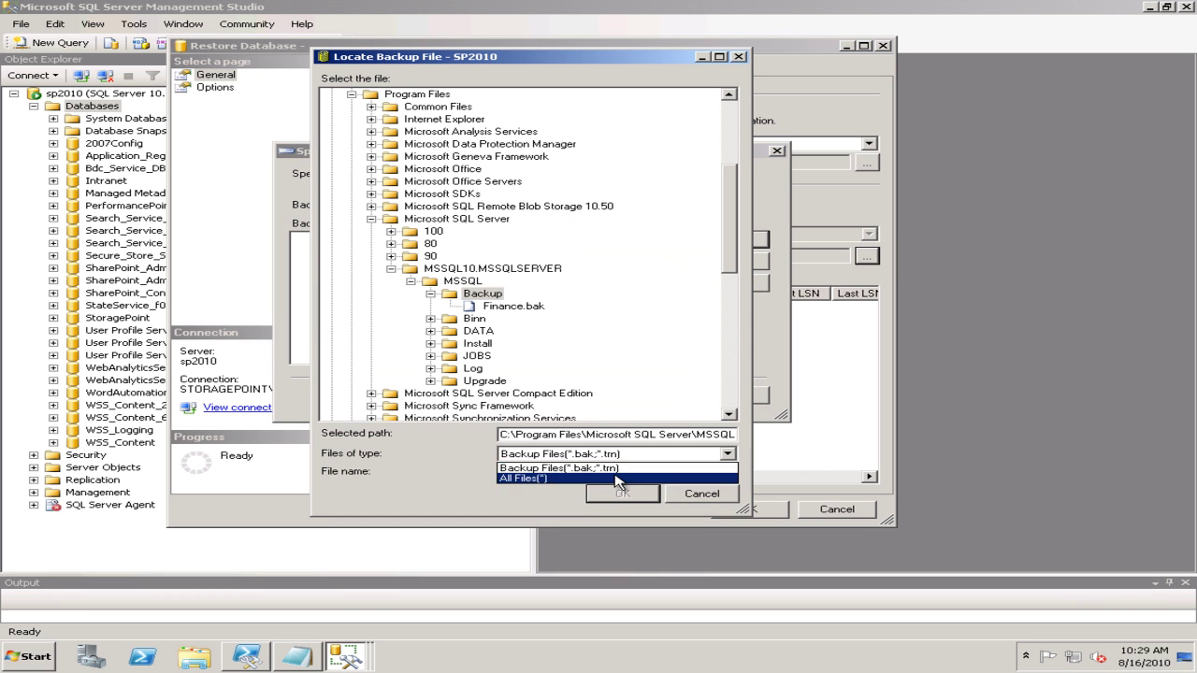
left_click(615, 479)
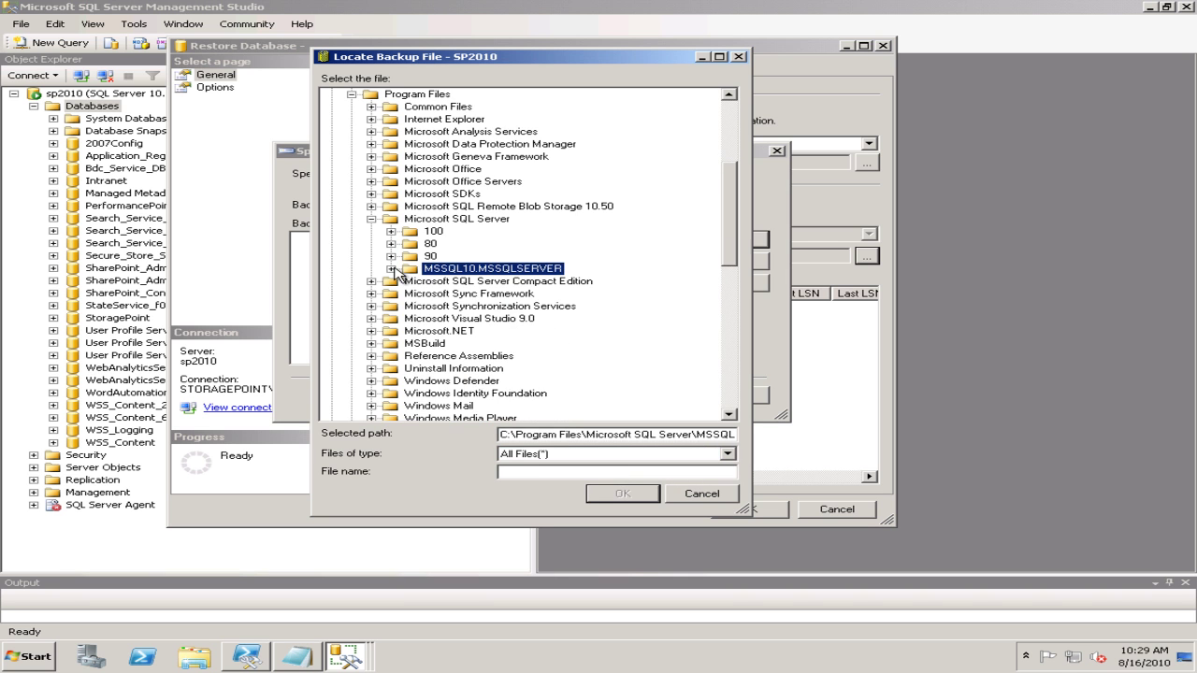
left_click(392, 268)
left_click(737, 399)
left_click(736, 400)
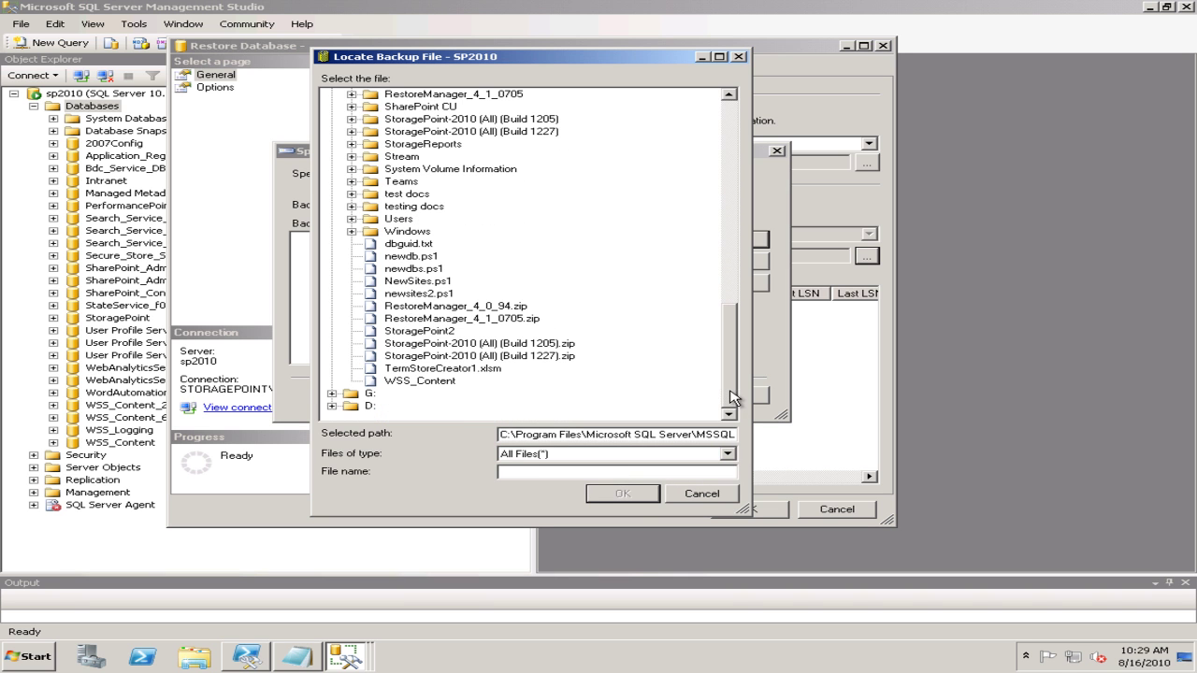
left_click(449, 332)
left_click(621, 492)
left_click(568, 399)
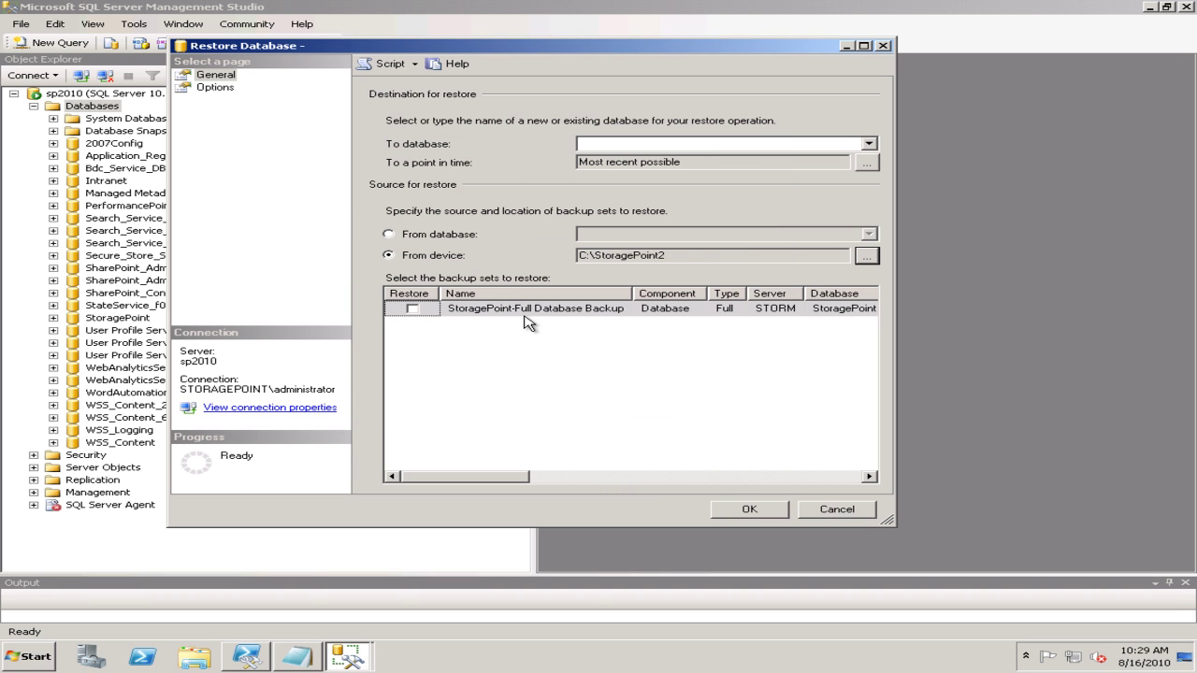
Step: Set the restore destination to the StoragePoint database and include the StoragePoint full database backup set
left_click(870, 145)
left_click(768, 320)
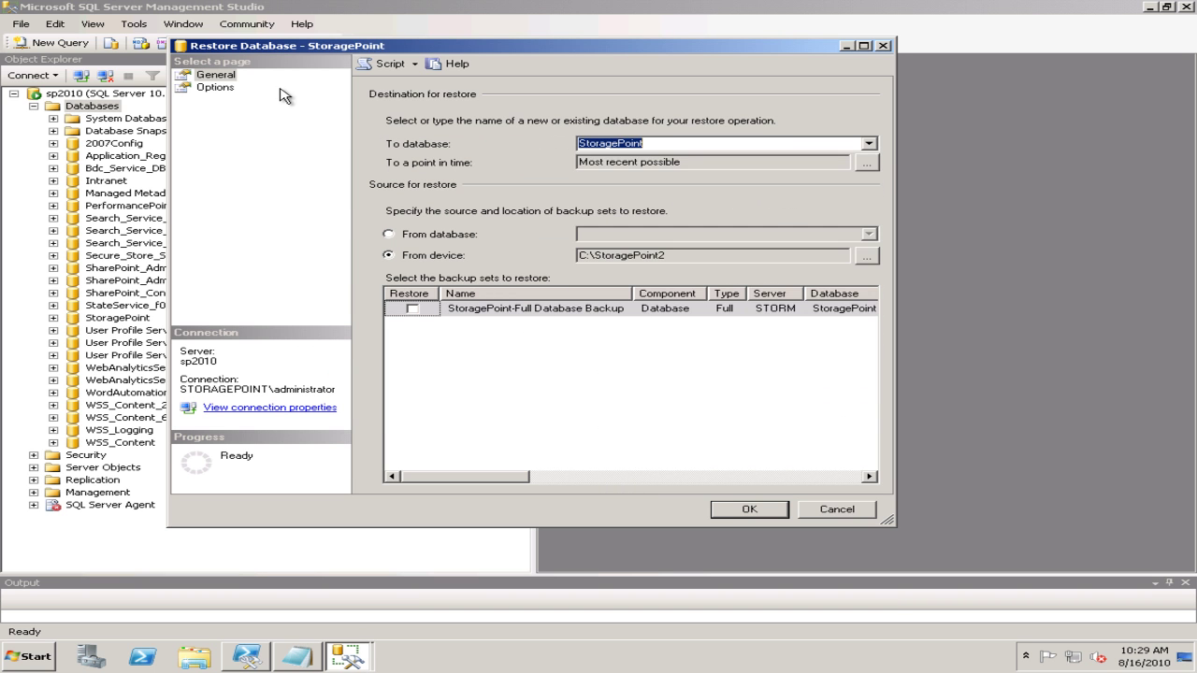
left_click(215, 88)
left_click(784, 314)
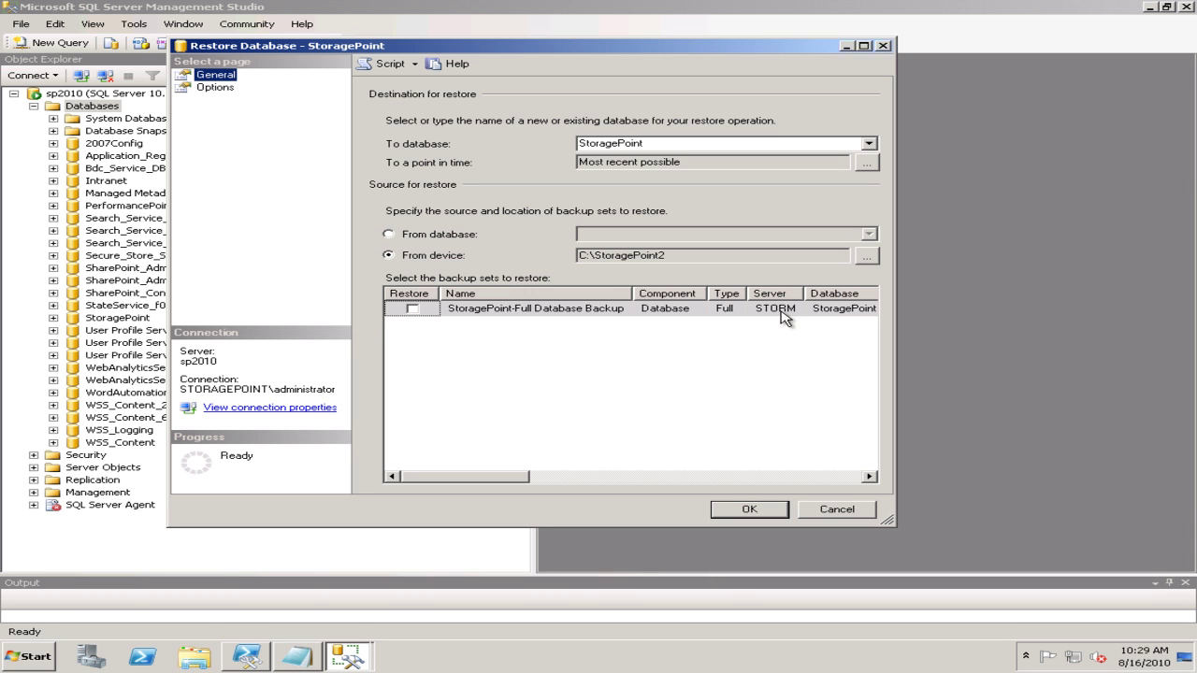
left_click(413, 310)
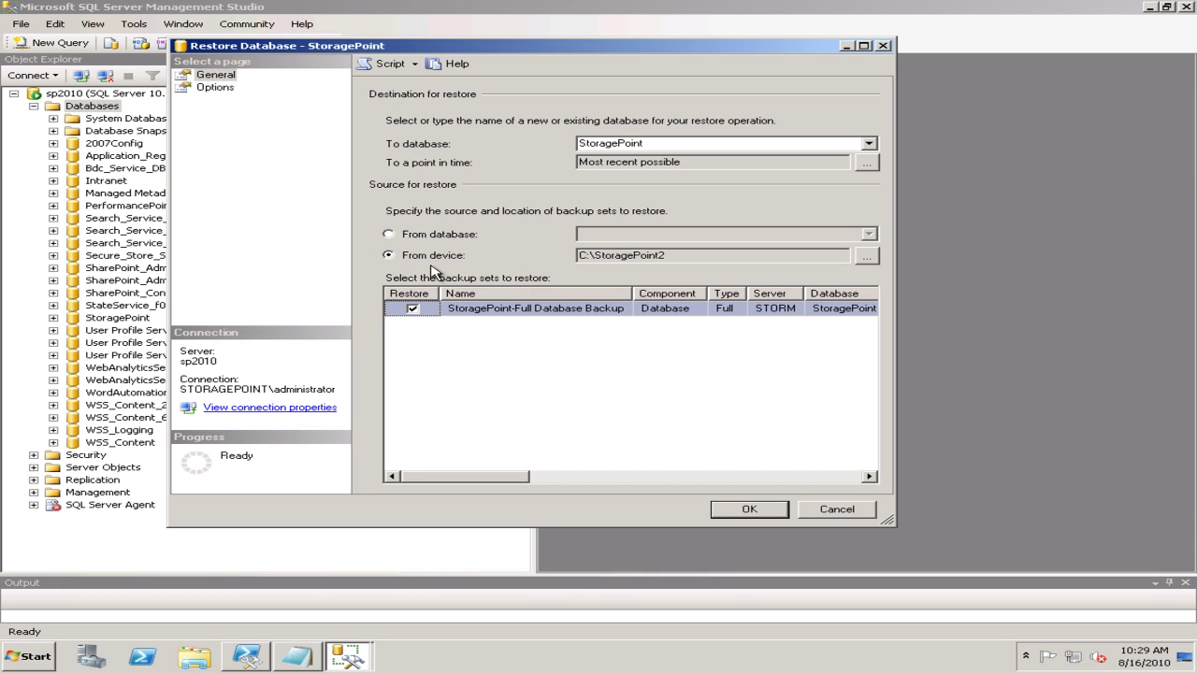
Step: Enable overwriting the existing database (WITH REPLACE), run the StoragePoint restore and dismiss the completion message
left_click(211, 90)
left_click(388, 114)
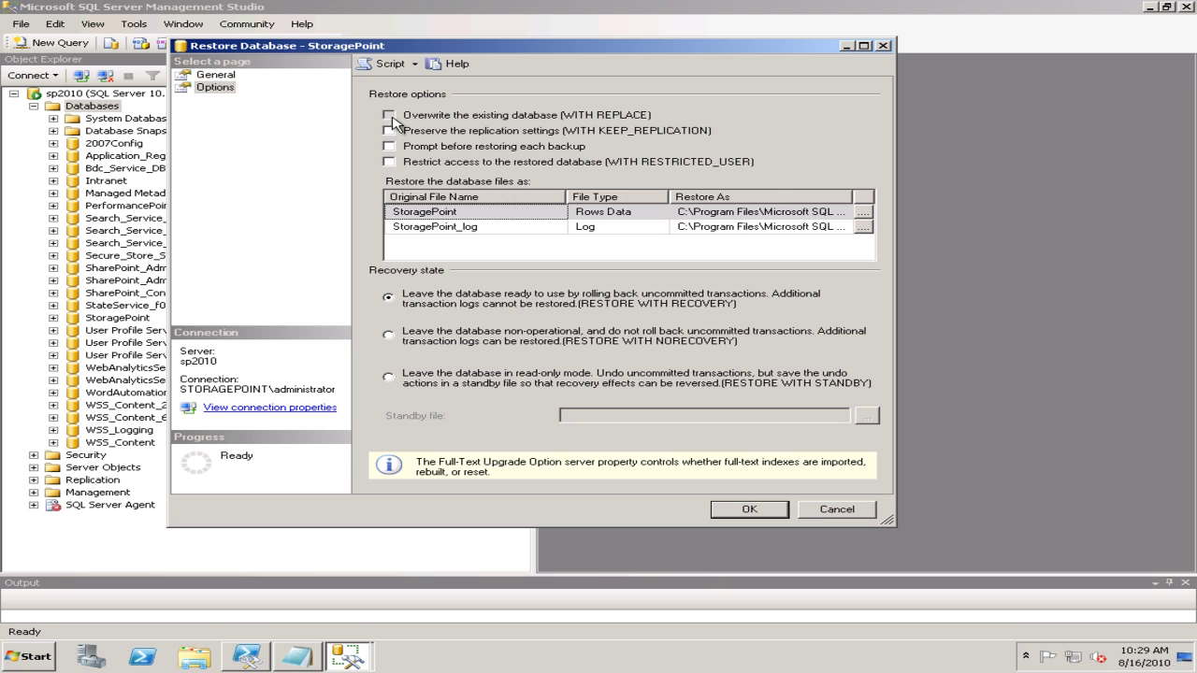
left_click(215, 74)
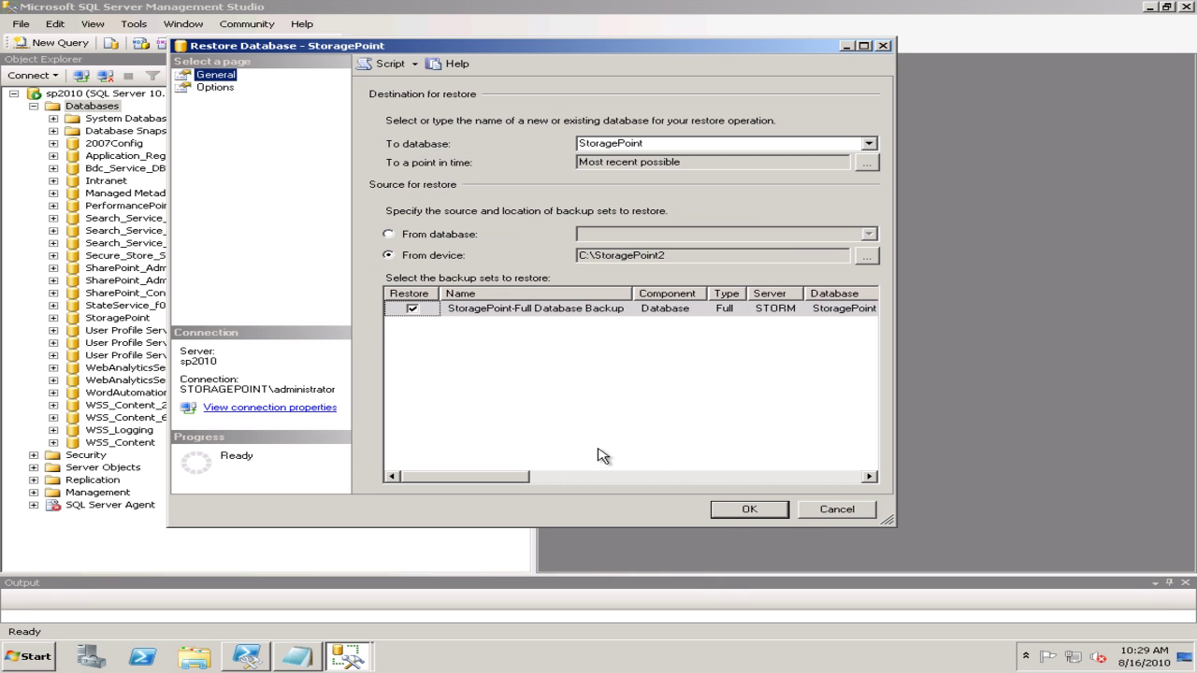
left_click(760, 510)
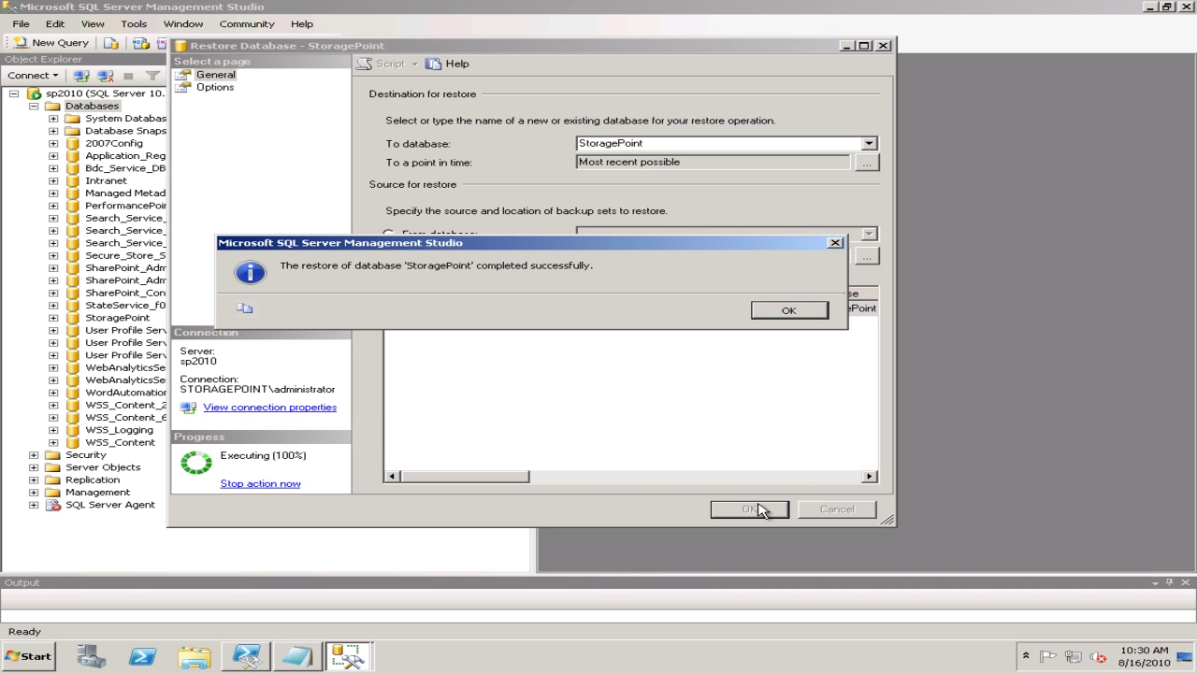
left_click(790, 308)
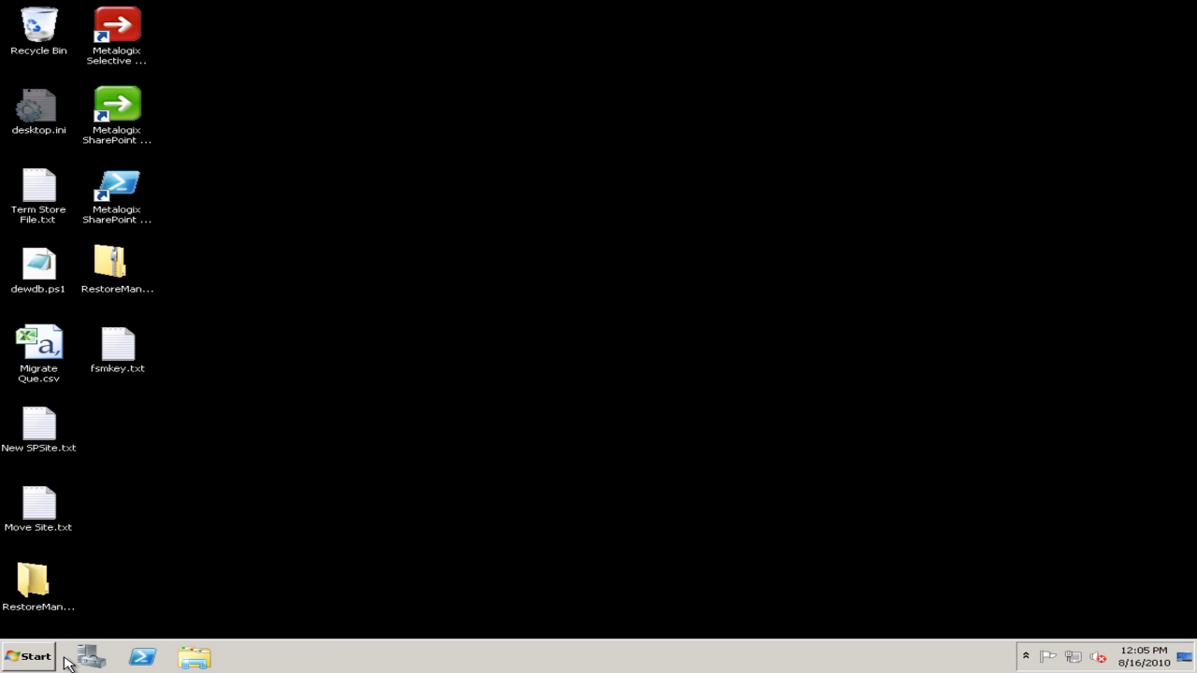
Step: Launch the SharePoint 2010 Management Shell
left_click(52, 657)
key("Up")
key("Up")
key("Up")
key("Up")
key("Up")
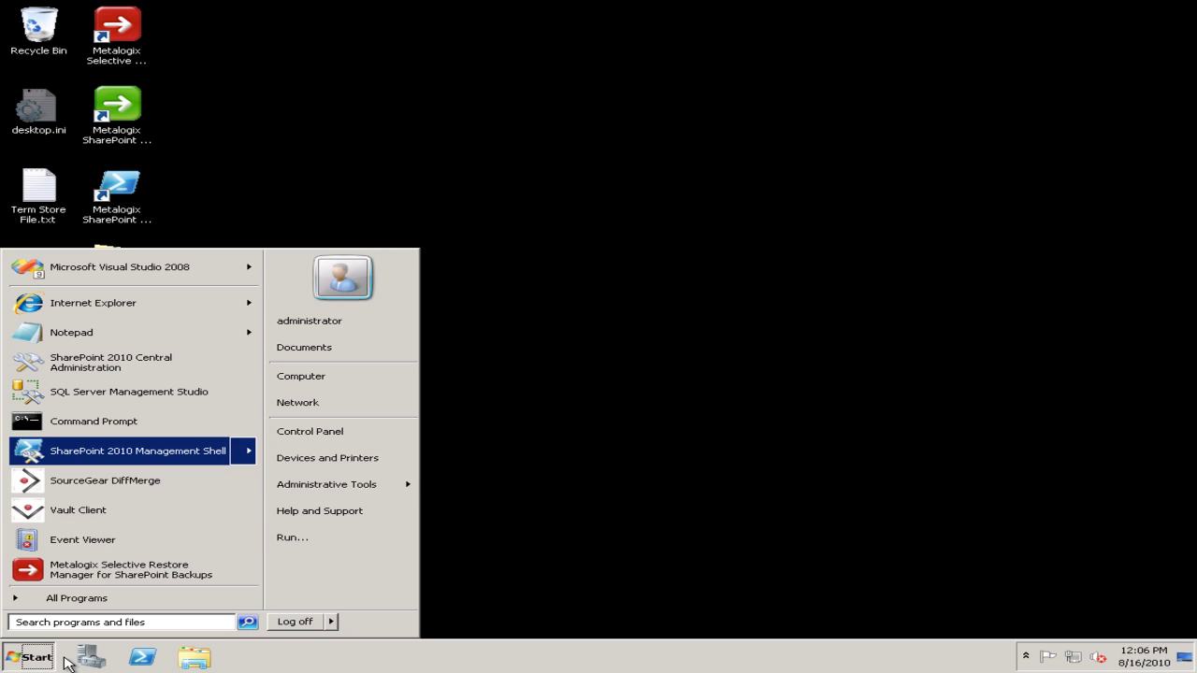
key("Return")
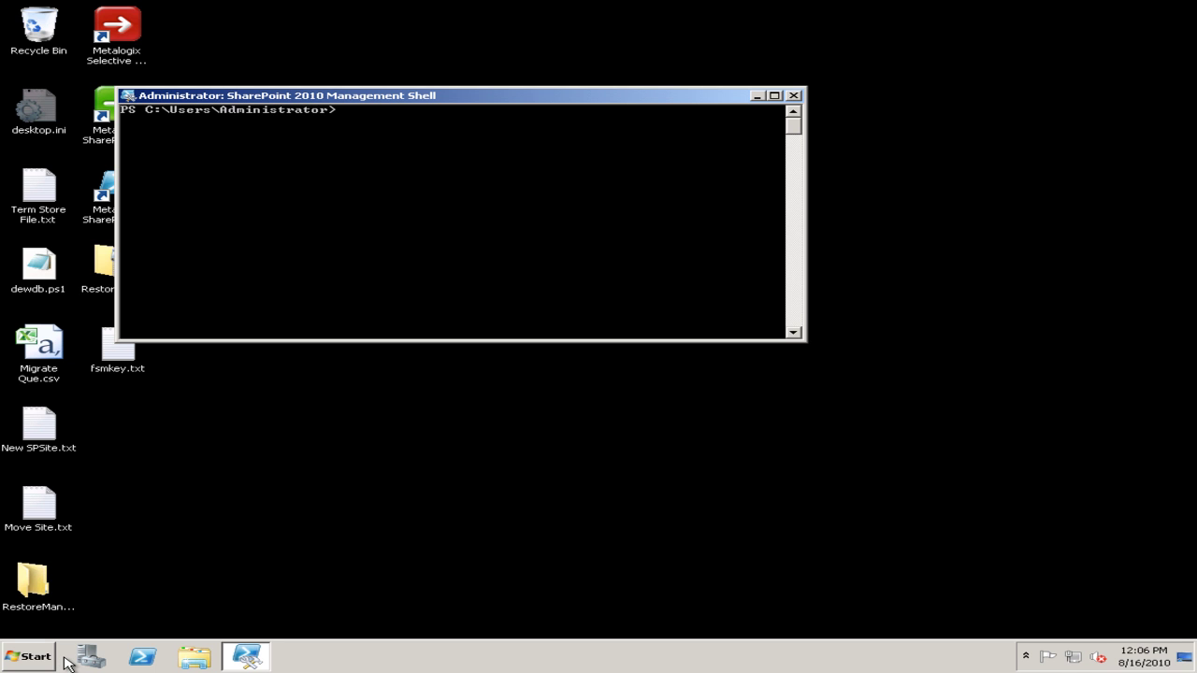
Step: Paste the copied clipboard contents at the Management Shell prompt
key("alt+space")
key("e")
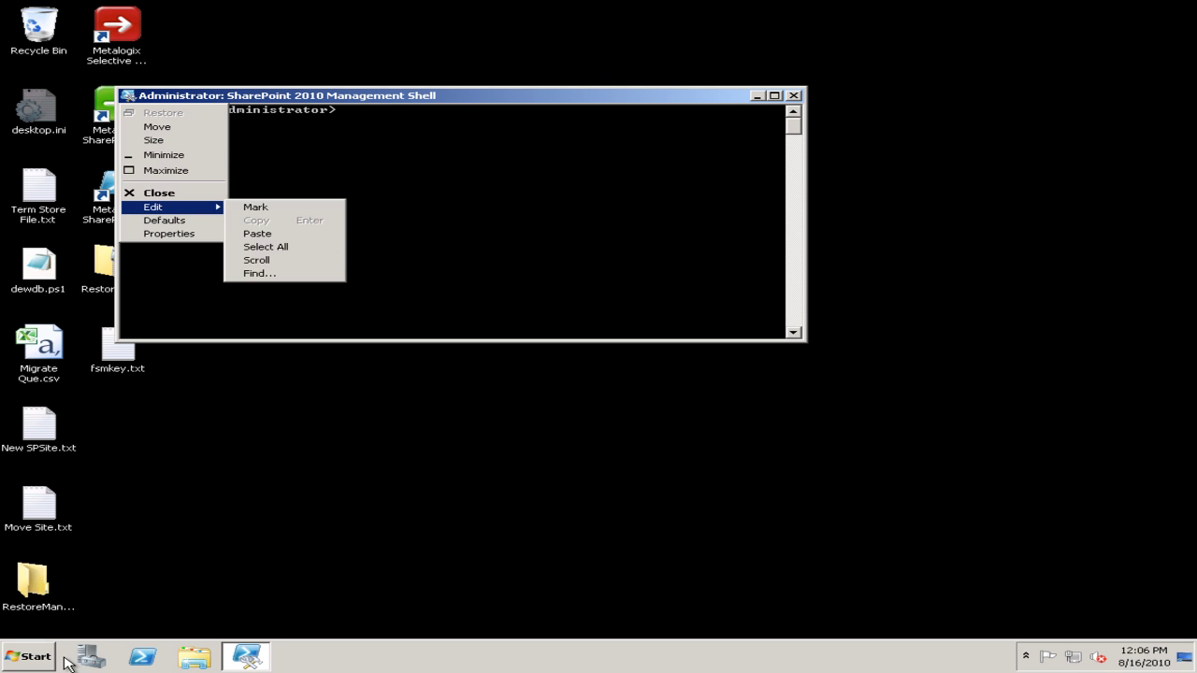
key("Down")
key("Down")
key("Return")
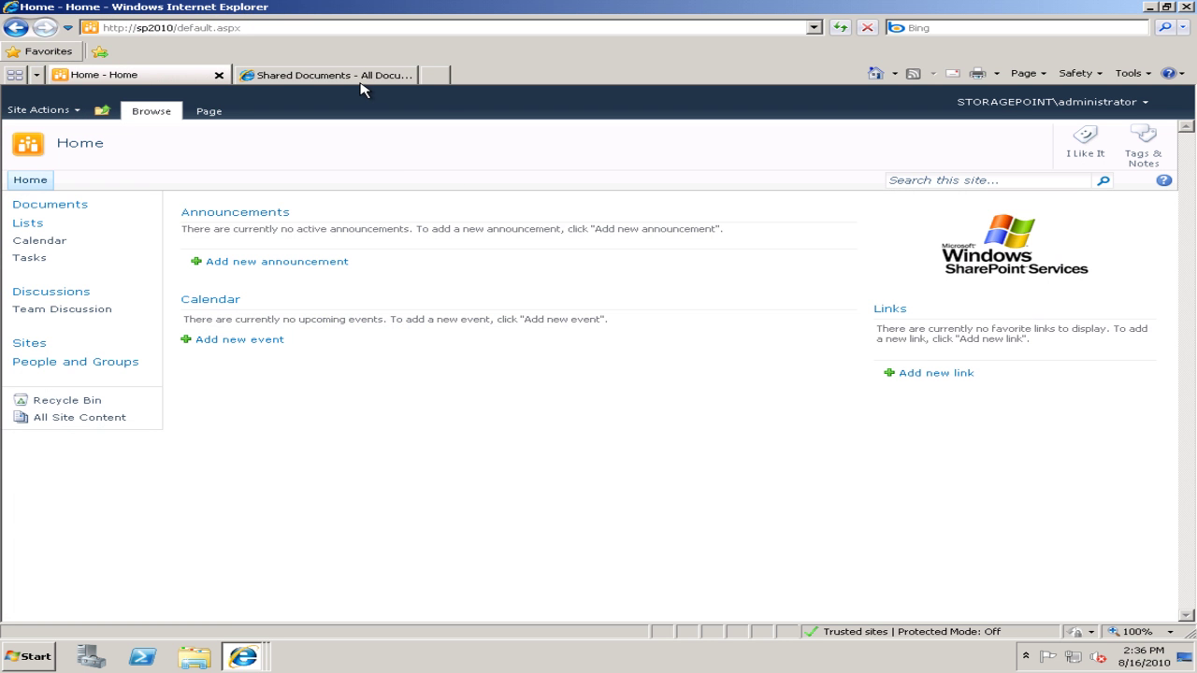
Step: In Internet Explorer, view all content of the sp2010 site and examine the documents in the Shared Documents library
left_click(75, 112)
left_click(109, 322)
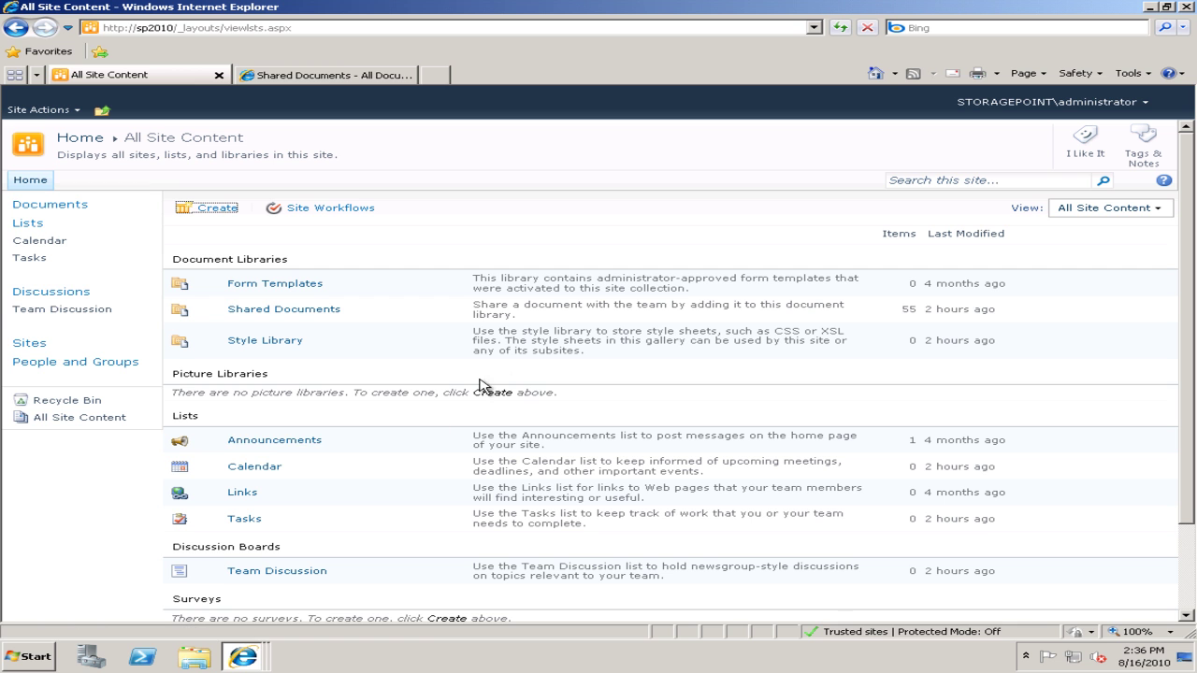
left_click(302, 309)
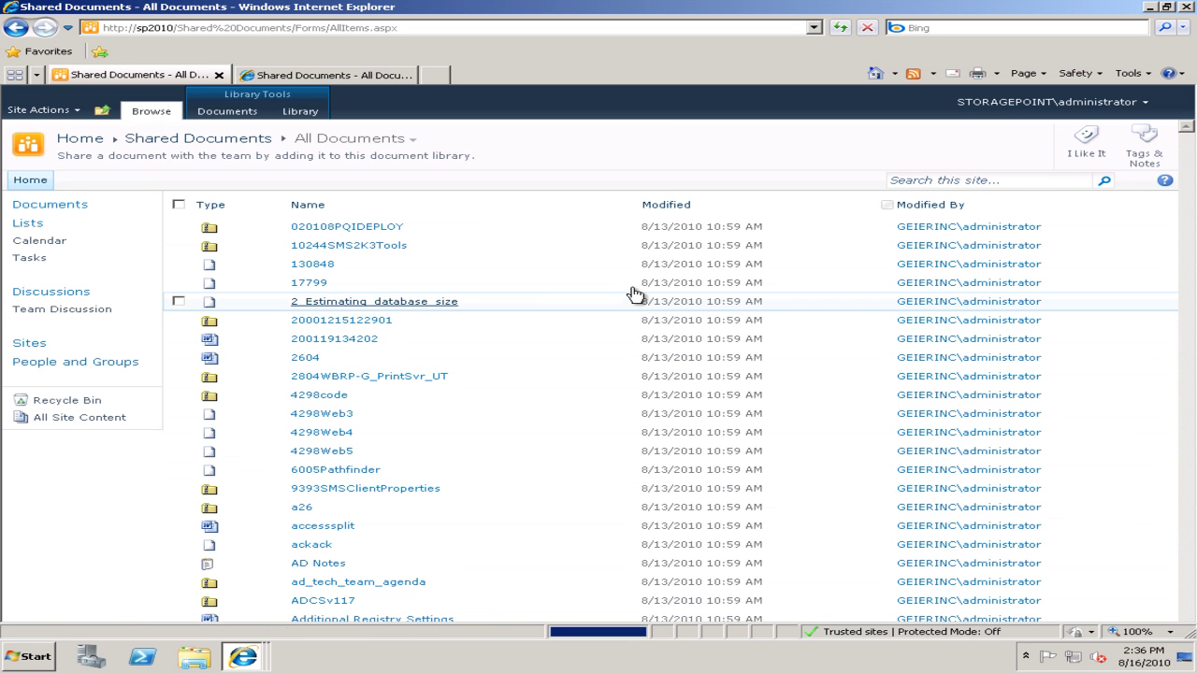
scroll(632, 293, "down", 5)
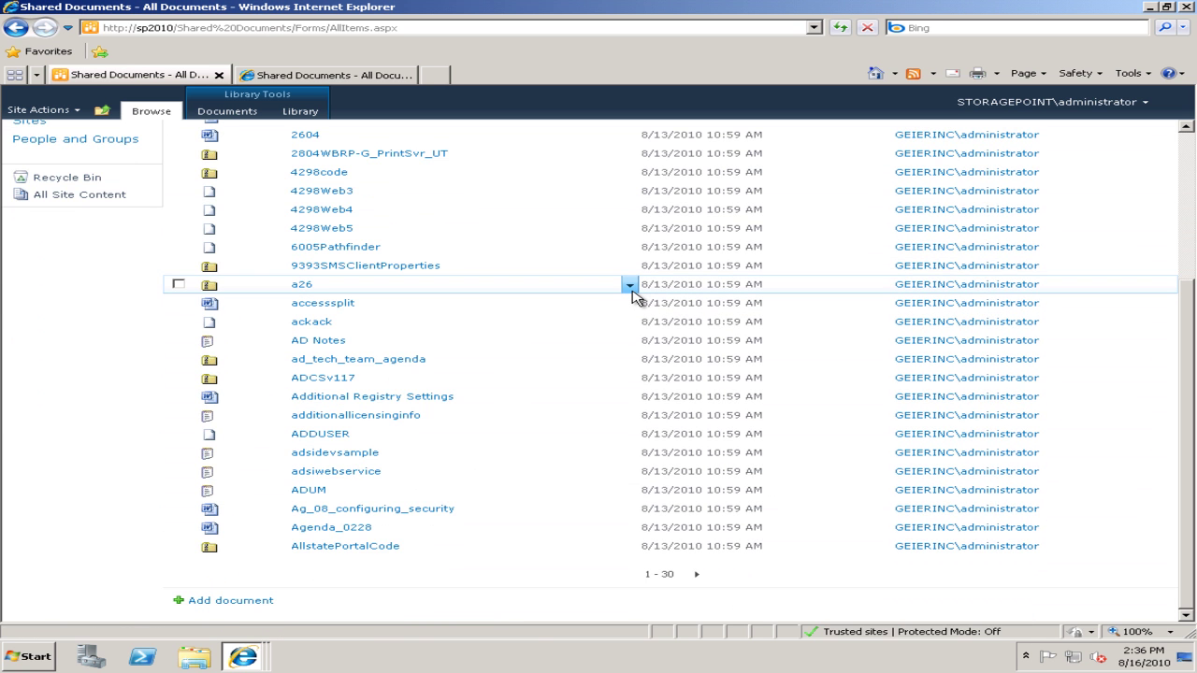
Step: Examine the StoragePoint details of the document 130848 in Shared Documents and close the details window
scroll(632, 293, "up", 5)
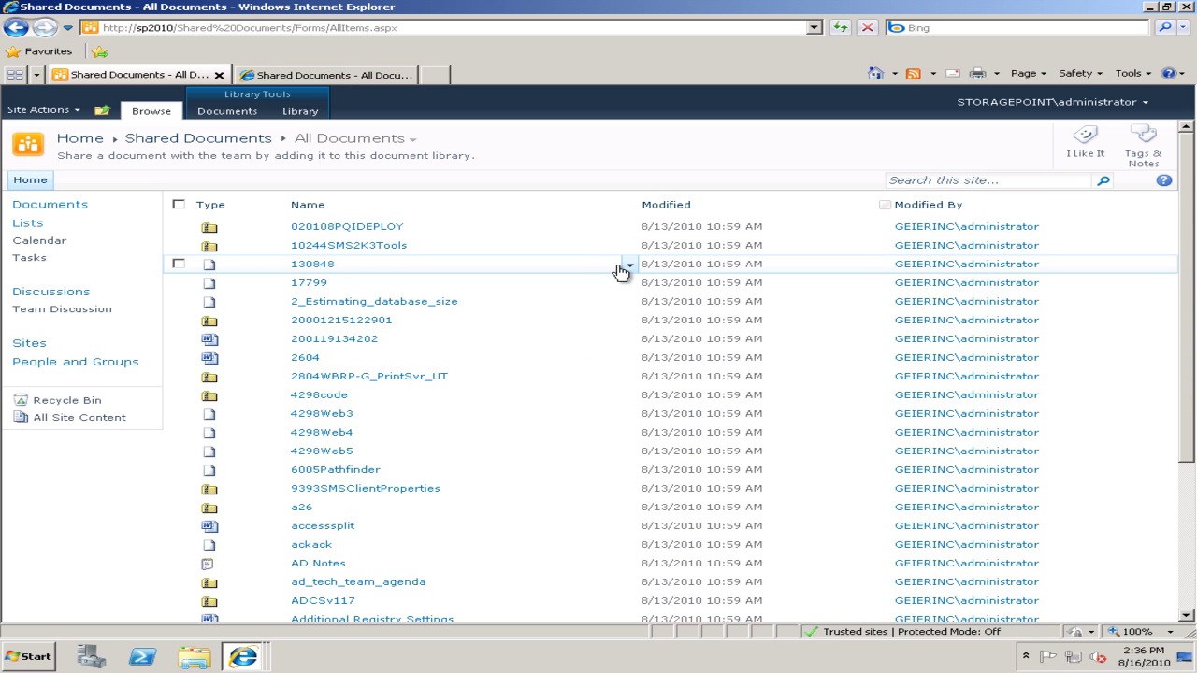
left_click(629, 265)
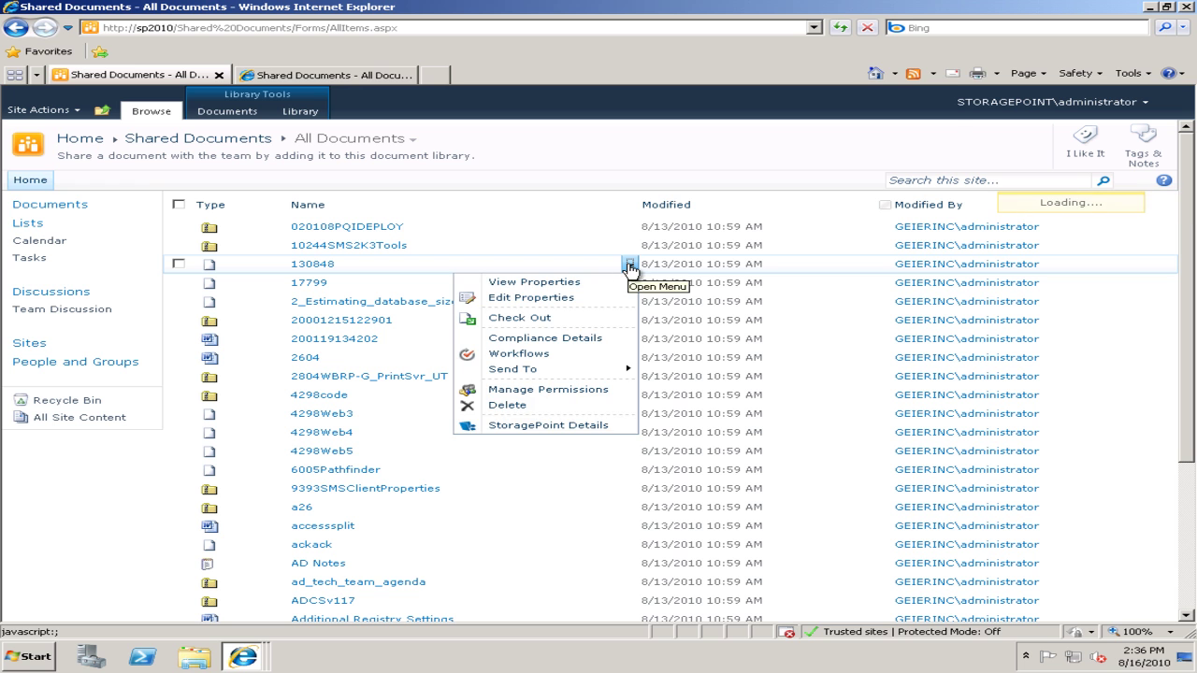
left_click(577, 429)
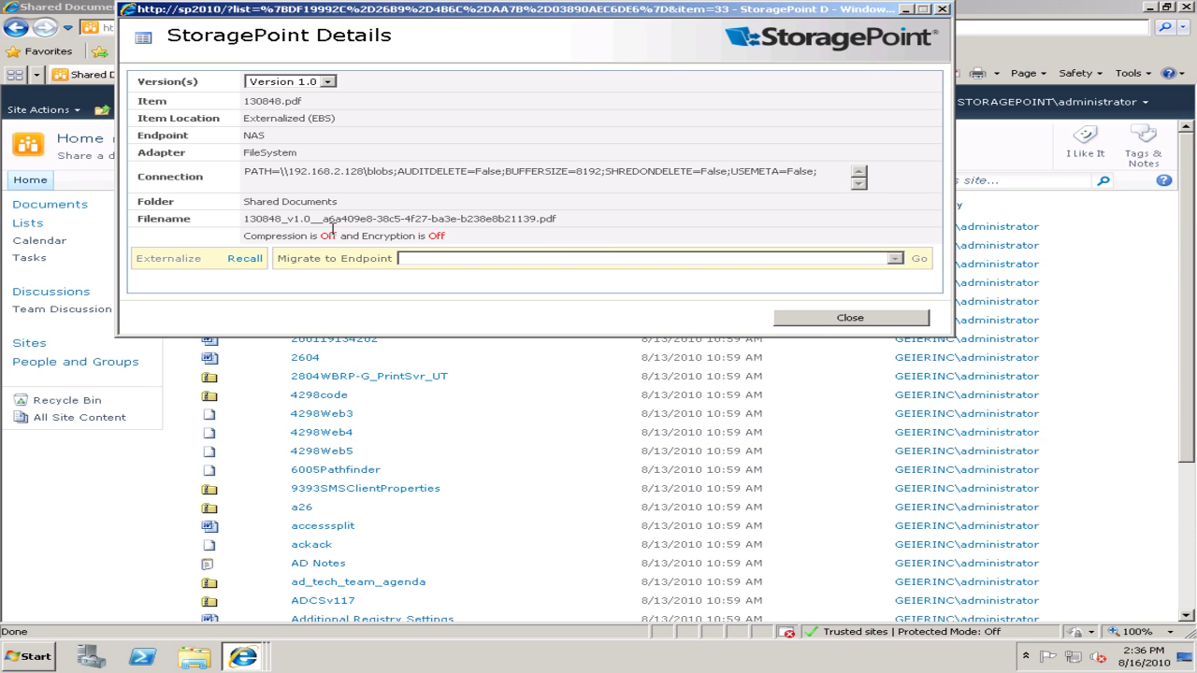
left_click(850, 318)
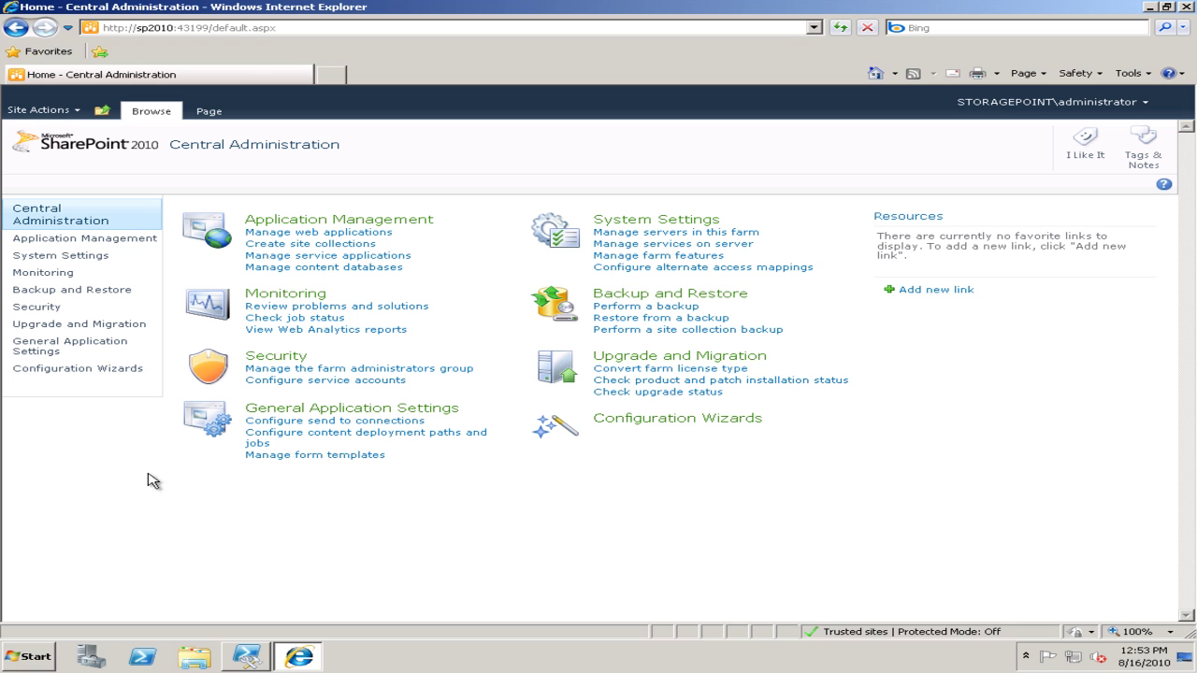
left_click(409, 223)
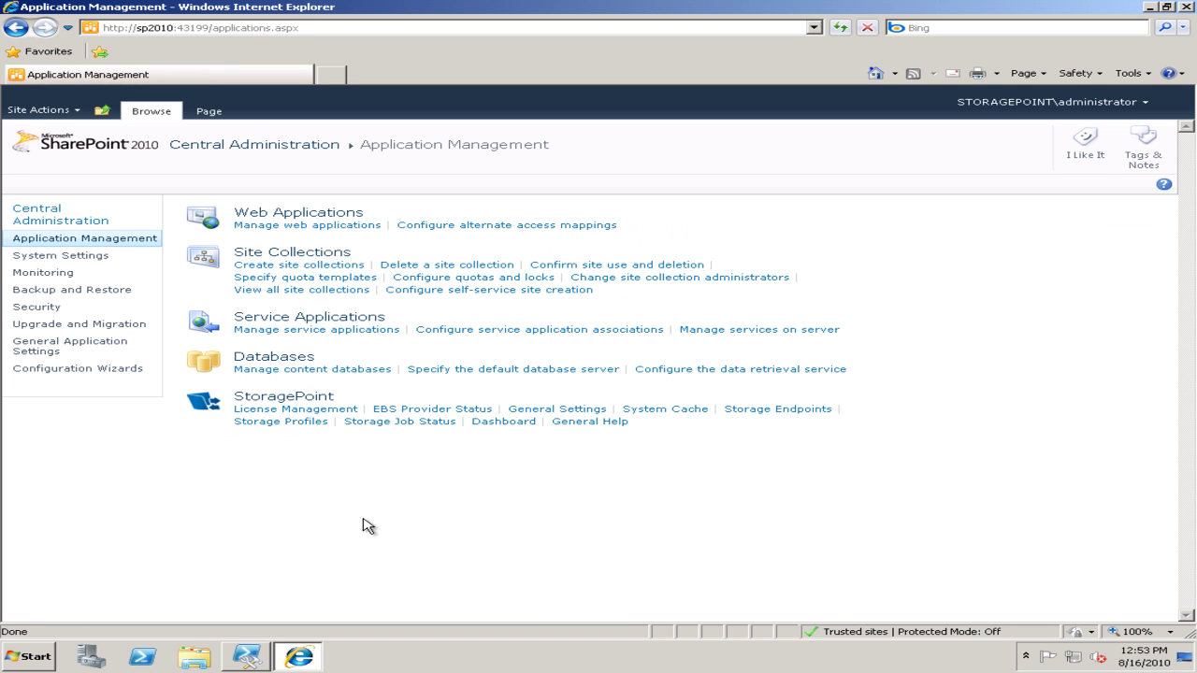
left_click(306, 423)
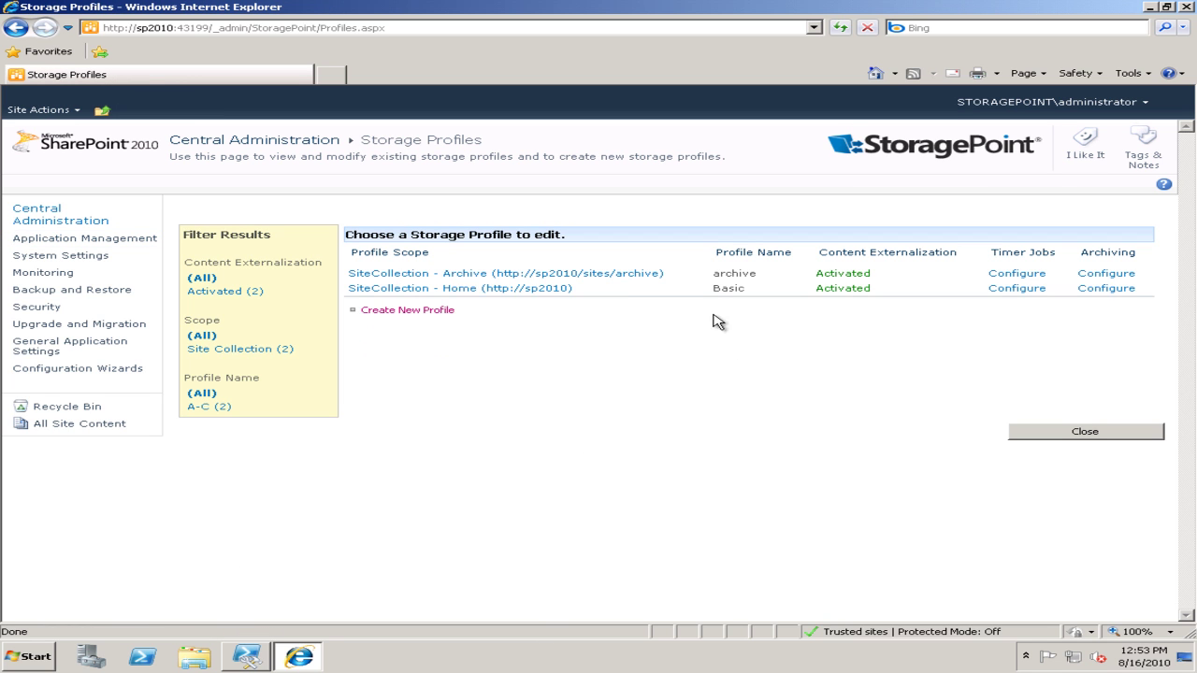
left_click(540, 292)
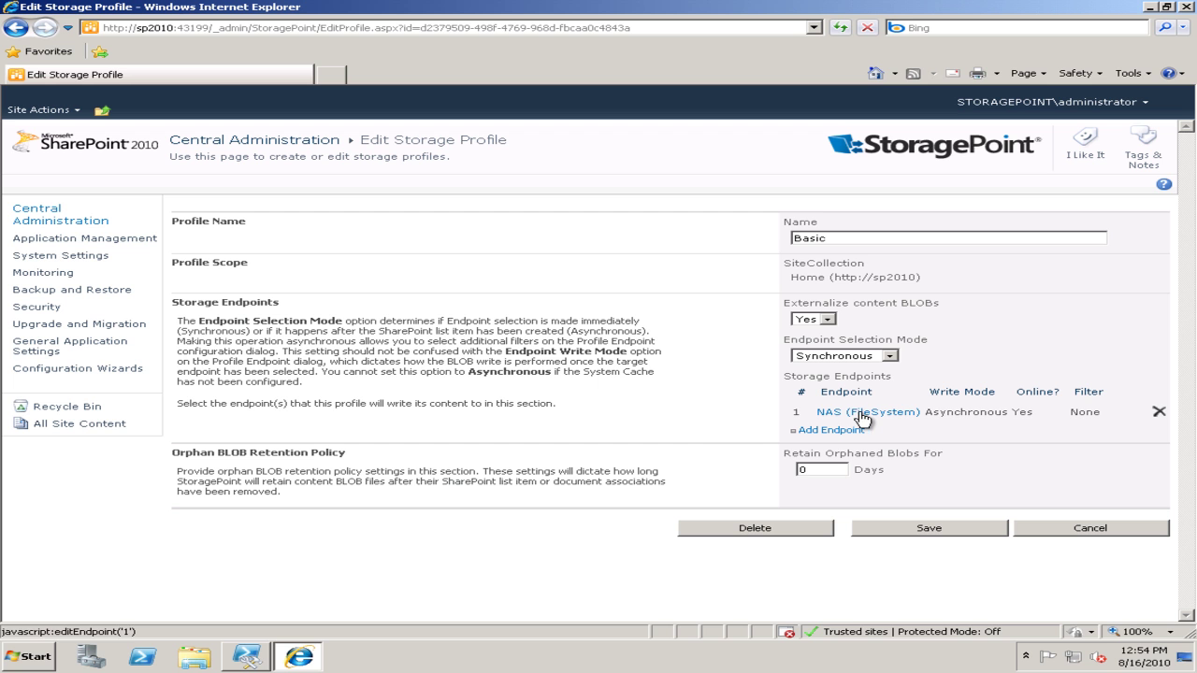
left_click(1064, 529)
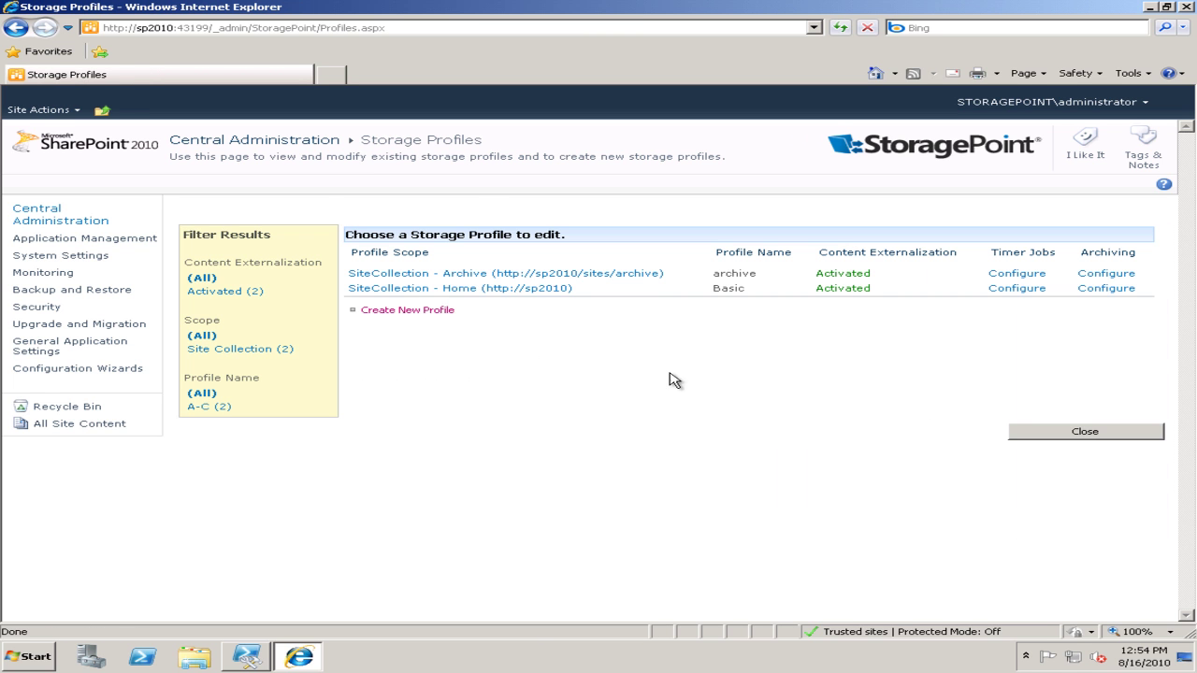
left_click(1085, 434)
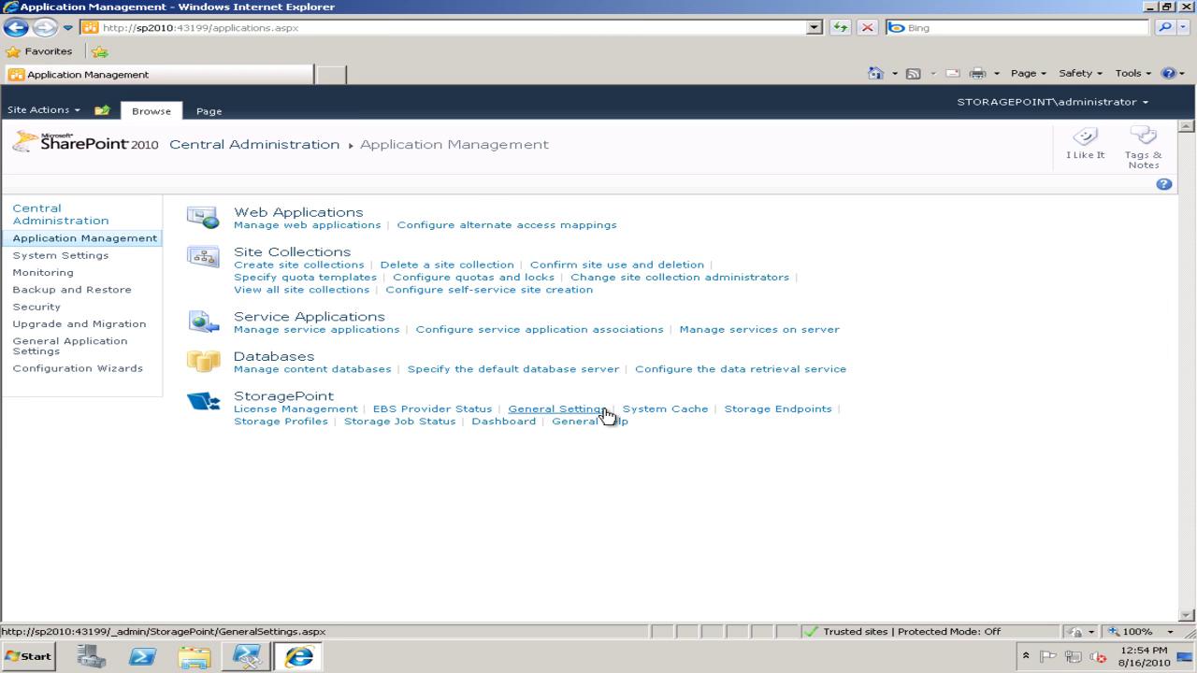
Step: Set the path of the StoragePoint storage endpoint named archive to \\sp2010\archive
left_click(775, 408)
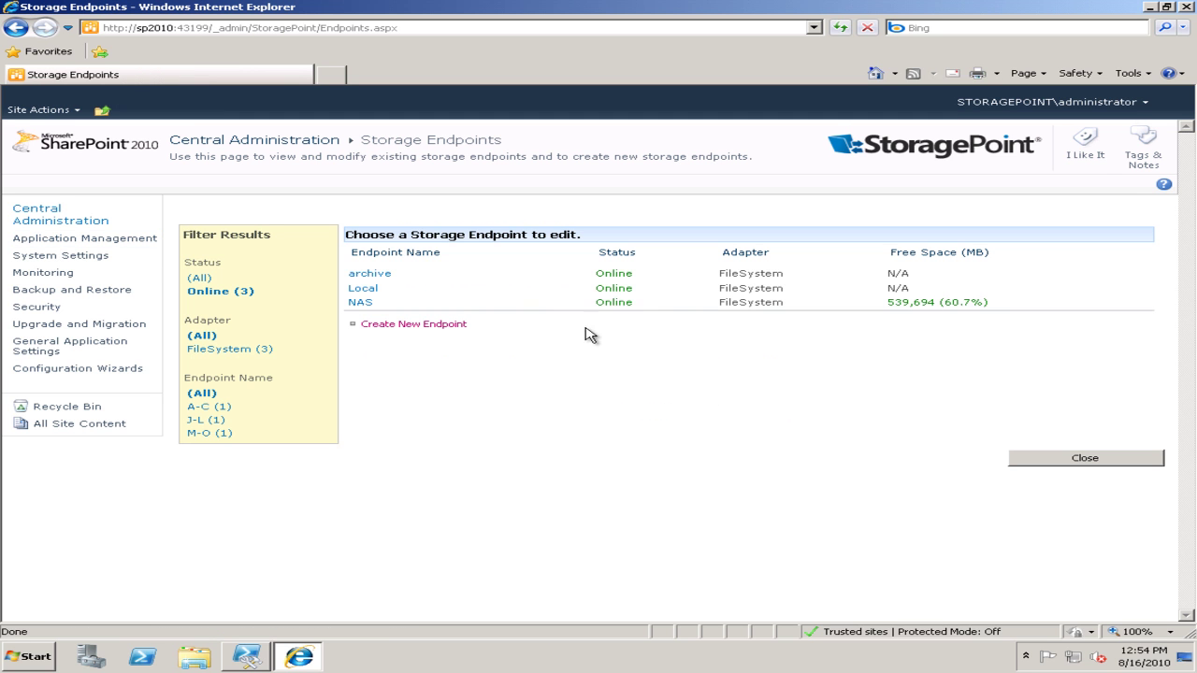
left_click(1087, 459)
left_click(374, 275)
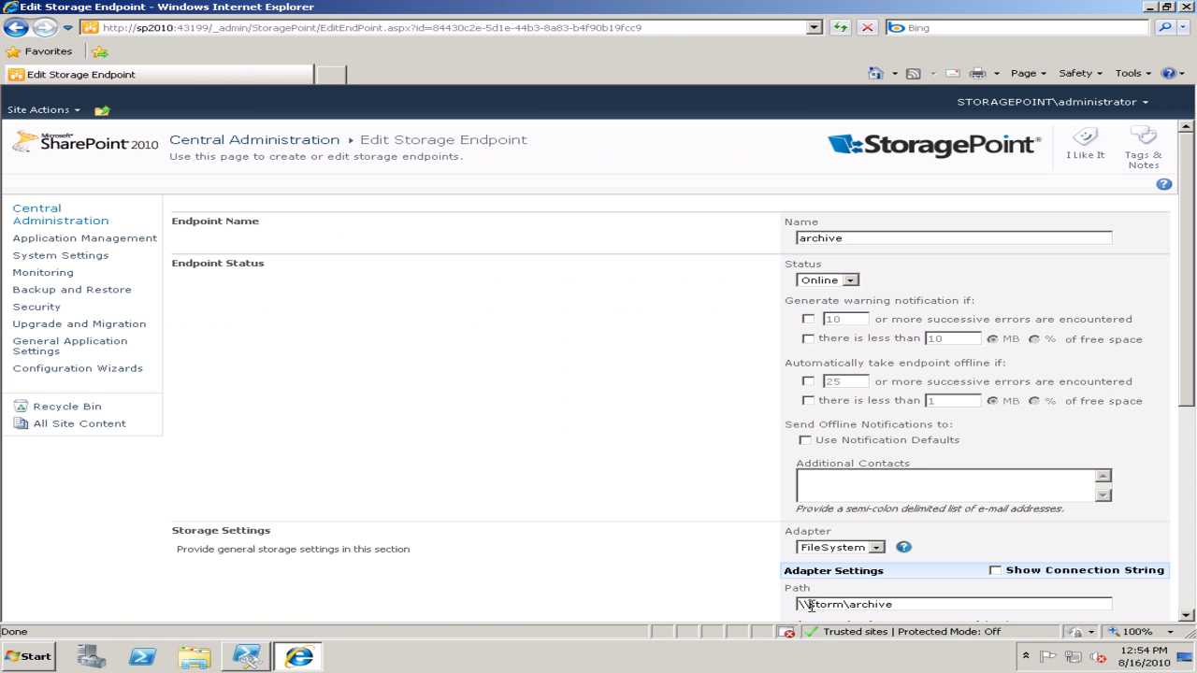
key("Delete")
key("Delete")
key("Delete")
key("Delete")
key("Delete")
key("Delete")
type("sp2010\\")
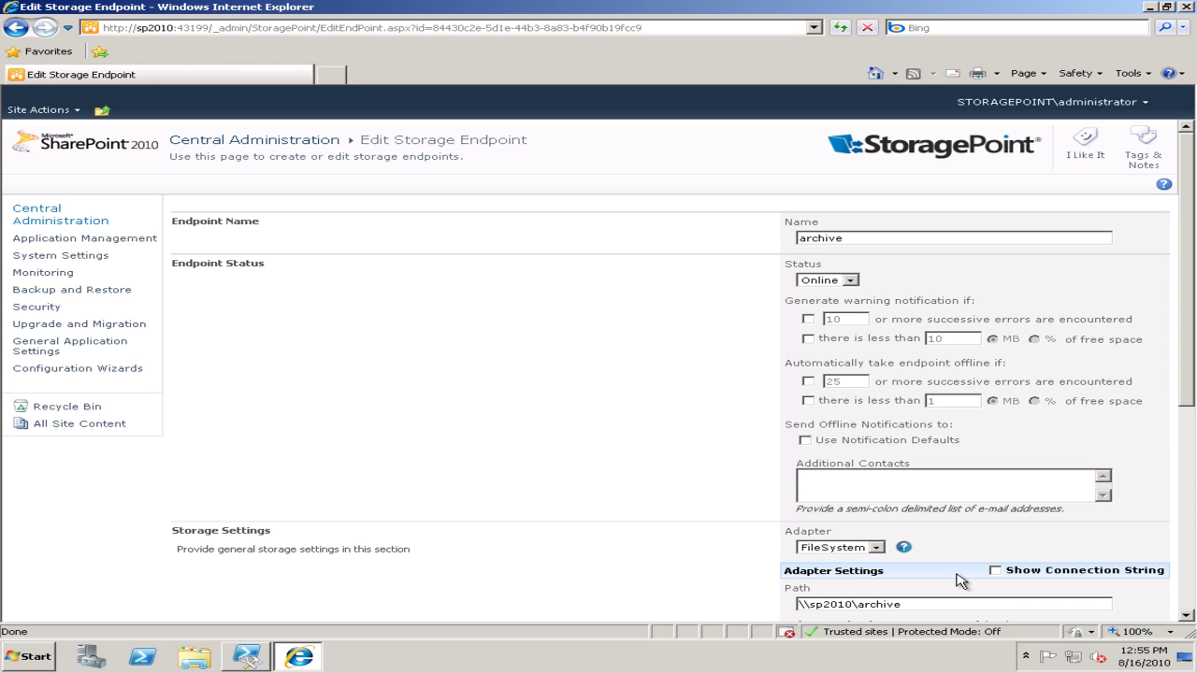
Step: Test the archive endpoint's storage settings, save it with the Update option and close the endpoint list
scroll(1186, 485, "down", 3)
scroll(1185, 485, "down", 5)
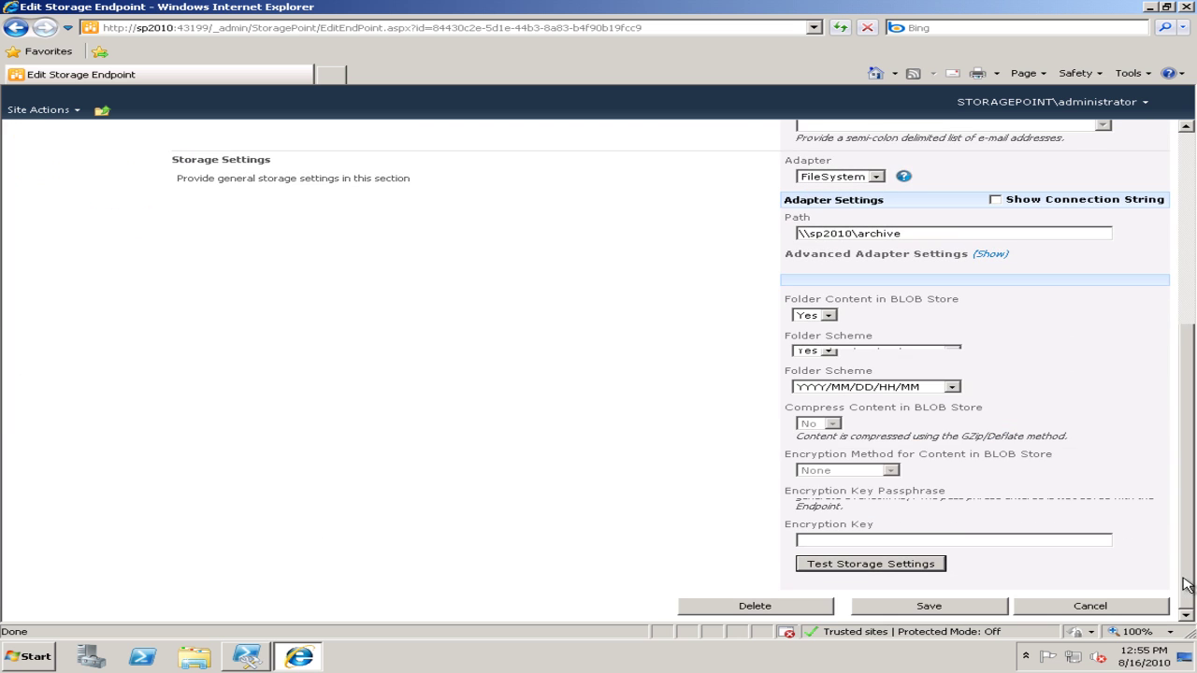
left_click(924, 565)
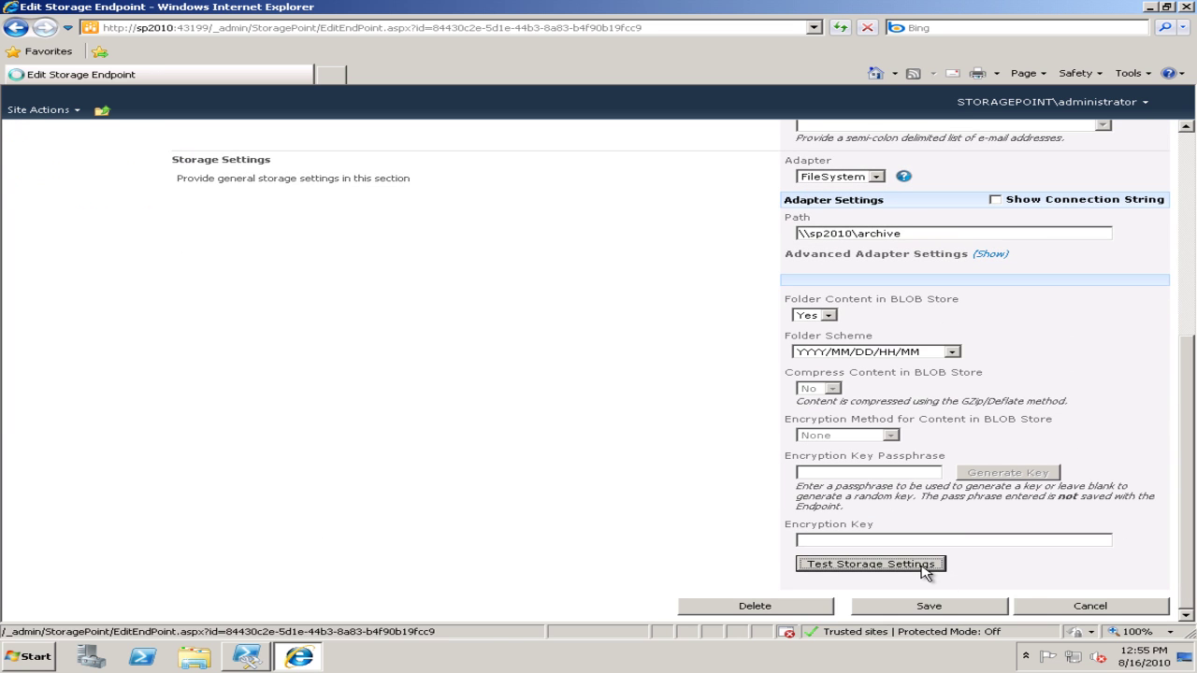
left_click(954, 616)
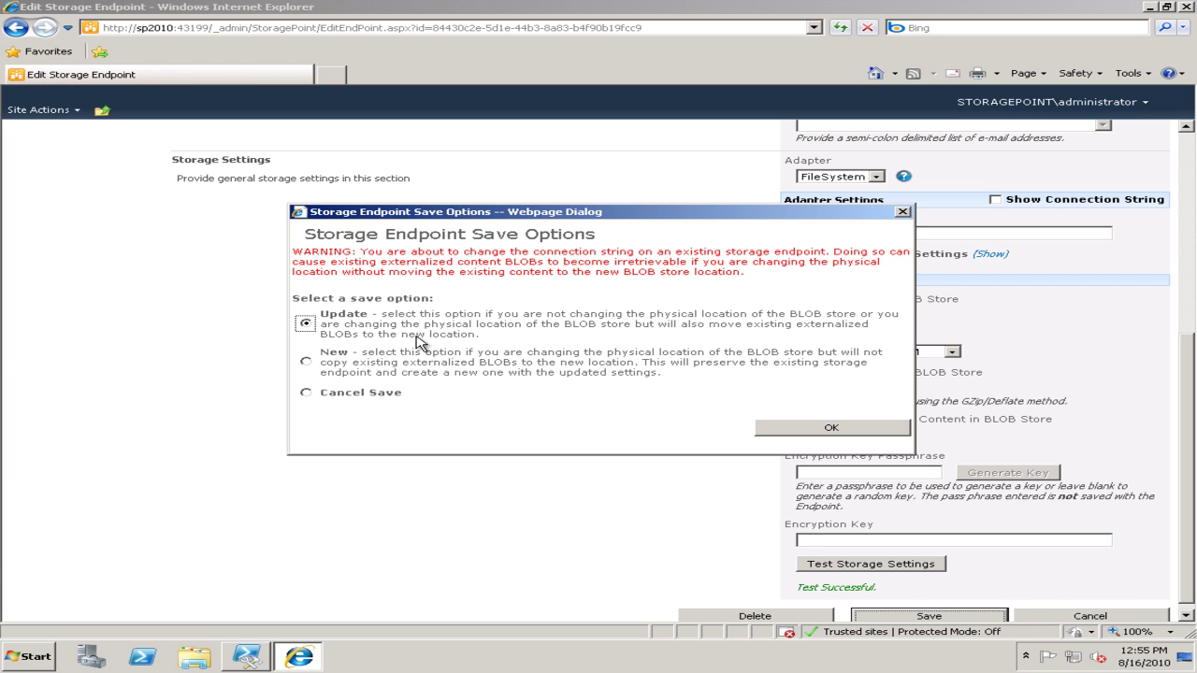
left_click(806, 429)
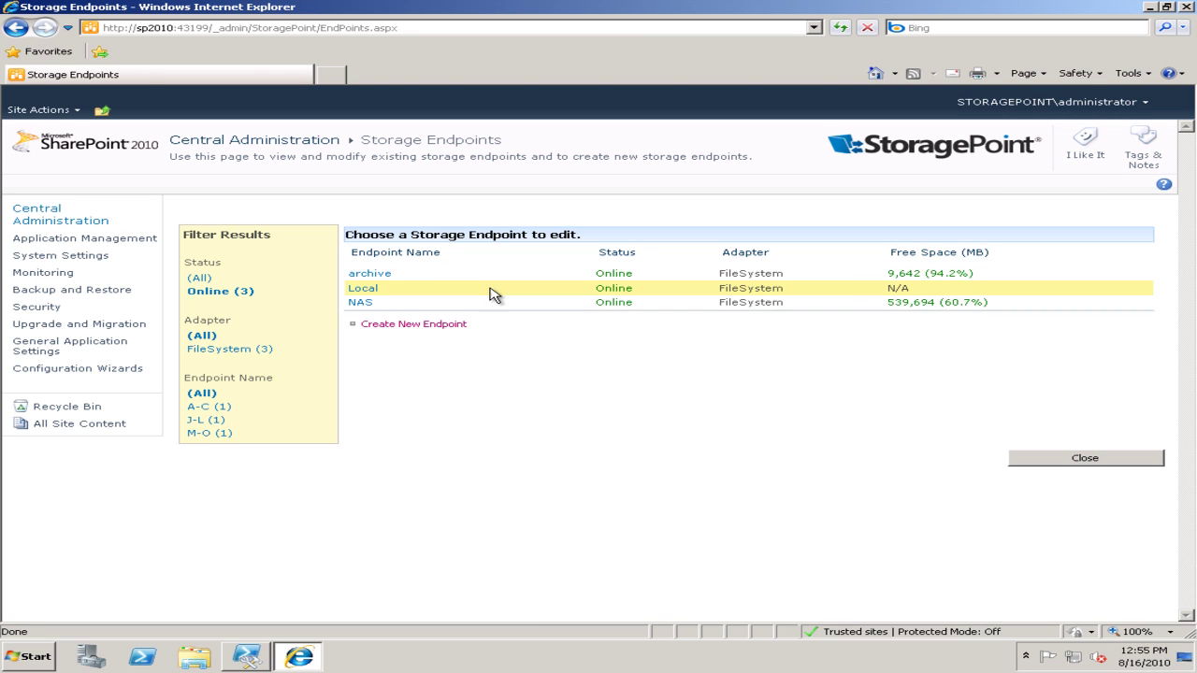
left_click(1086, 459)
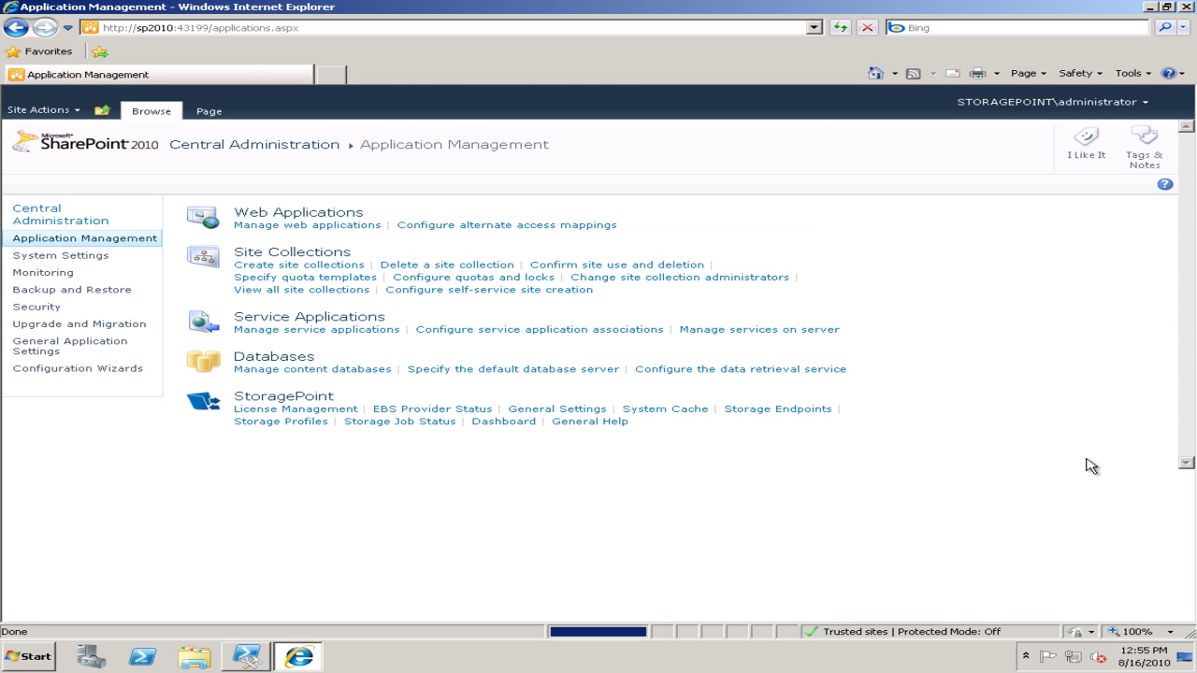